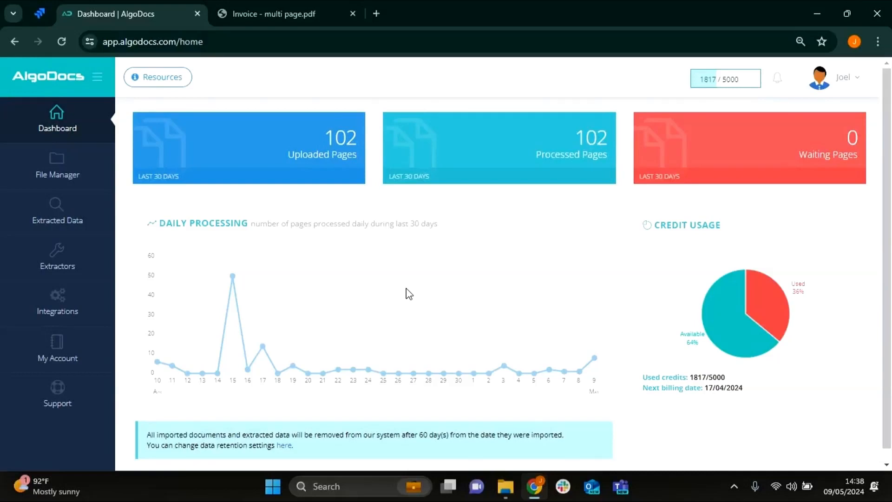
- Examine the two-page sample invoice PDF, including its header fields, line items and totals
left_click(283, 6)
scroll(301, 193, "up", 7)
scroll(308, 195, "up", 6)
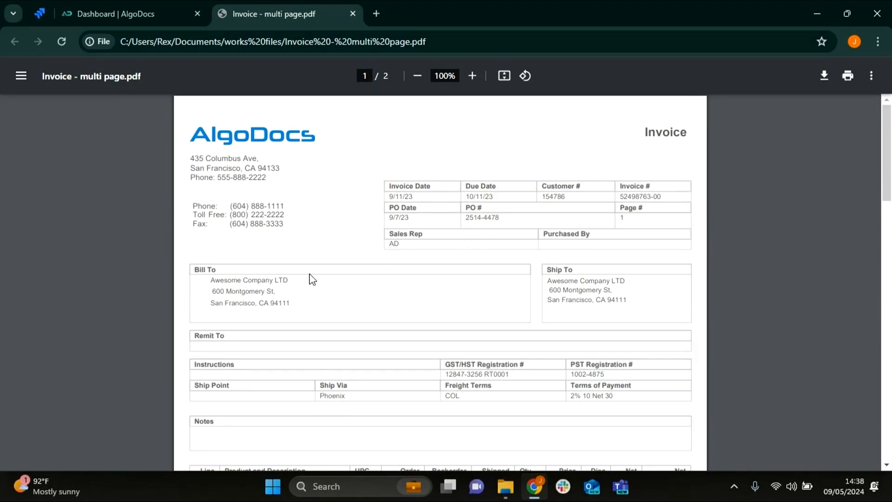
scroll(539, 209, "down", 7)
scroll(539, 209, "down", 7)
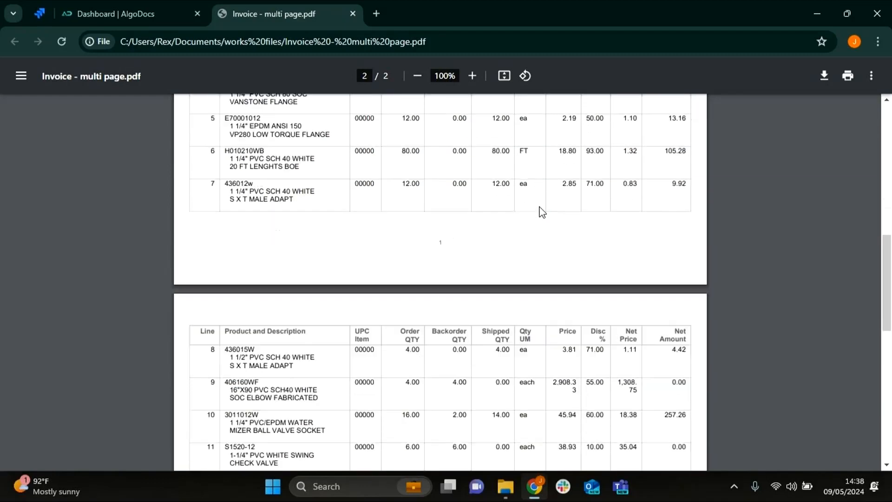
scroll(539, 212, "down", 2)
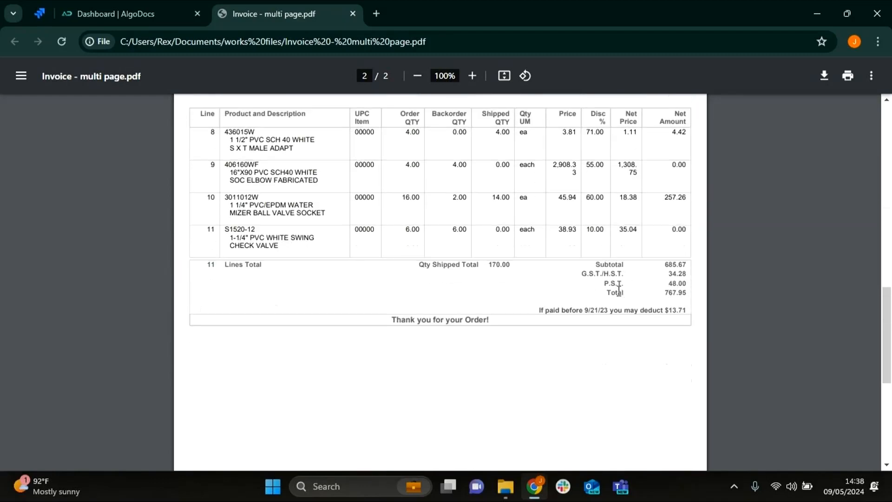
- Start a new custom extractor in AlgoDocs named "Multipage Invoice tutorial"
left_click(118, 22)
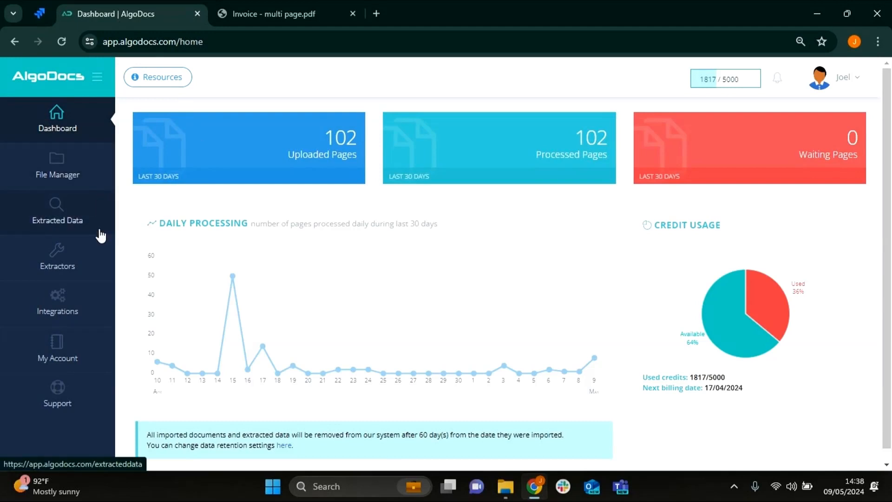
left_click(99, 244)
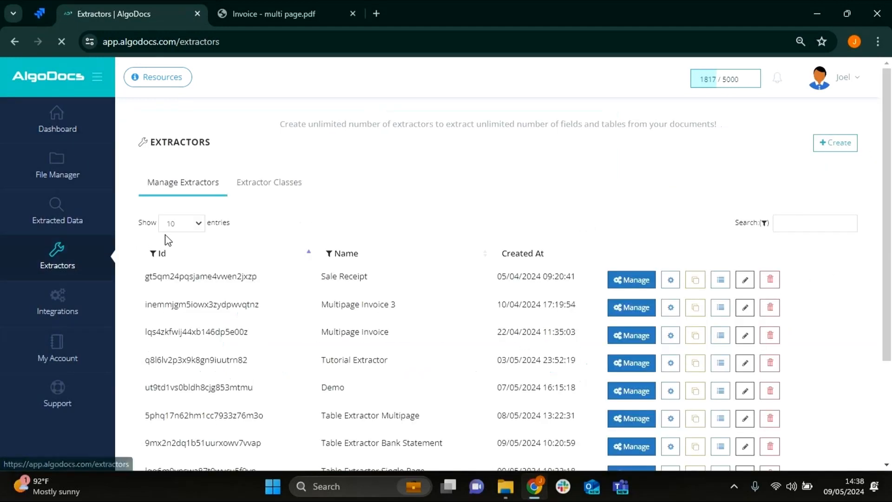
left_click(819, 146)
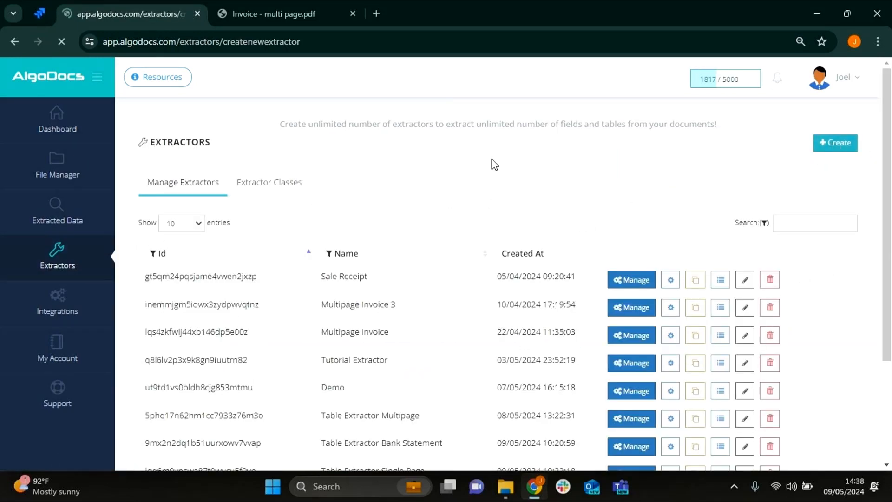
left_click(199, 264)
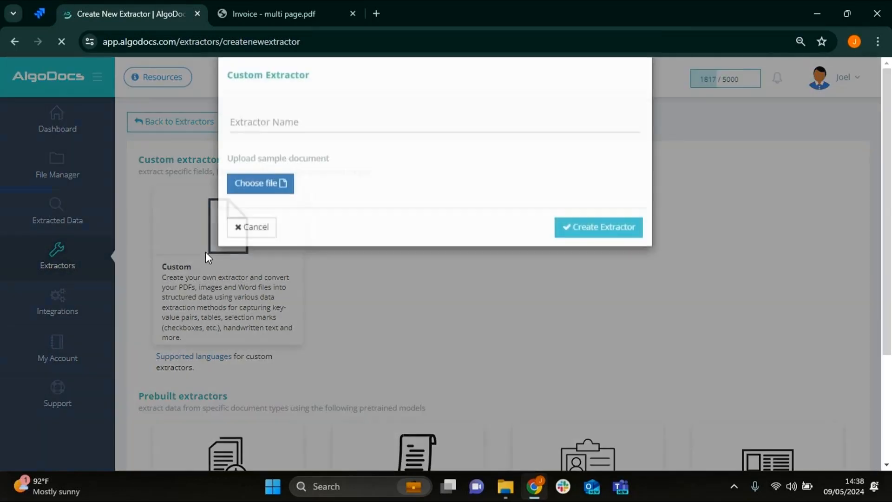
left_click(370, 153)
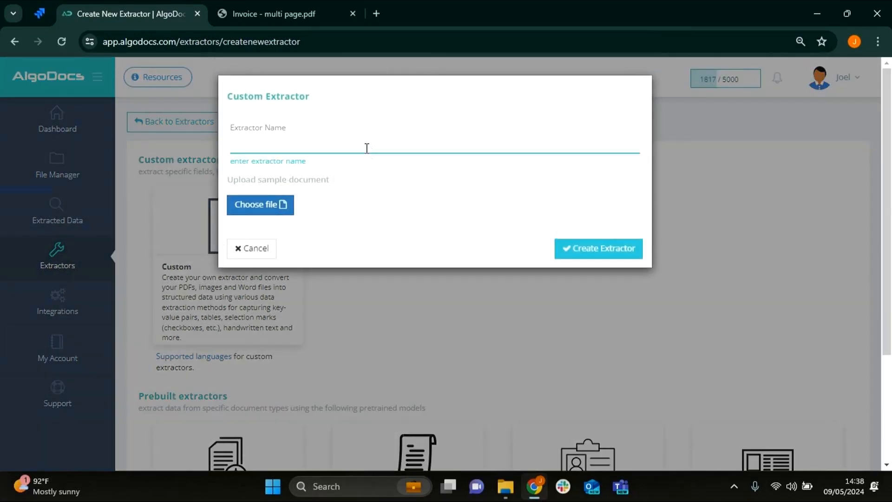
type("Multipage Invoice tutorial")
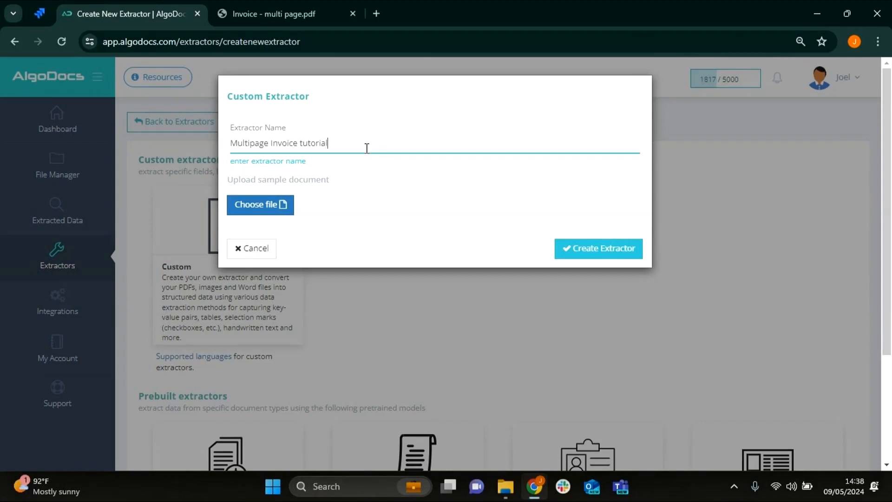
- Upload "Invoice - multi page" as the sample document and create the extractor
left_click(250, 212)
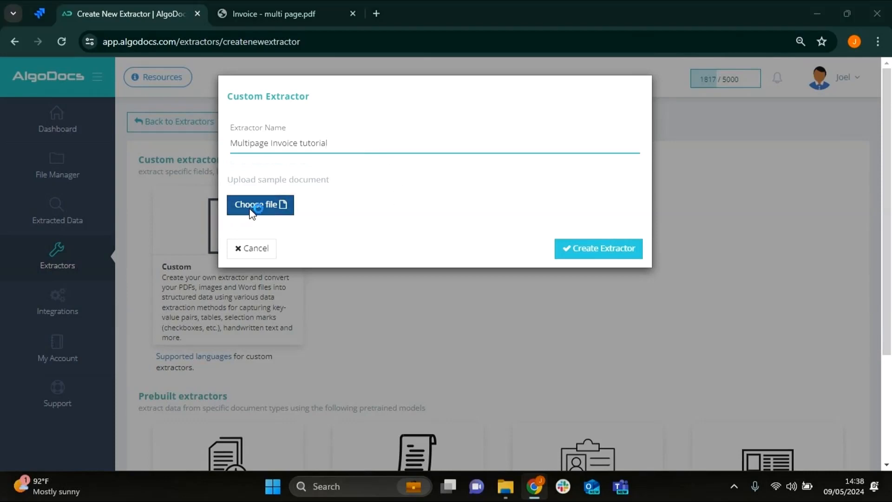
left_click(220, 130)
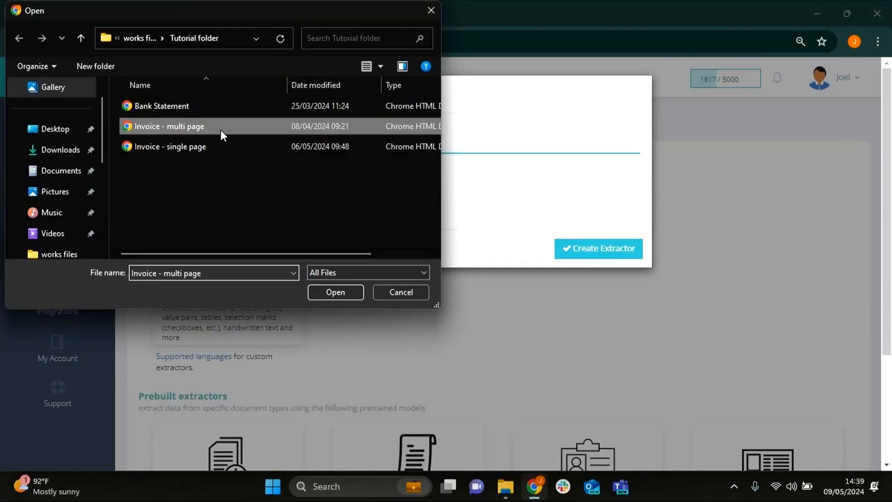
left_click(329, 297)
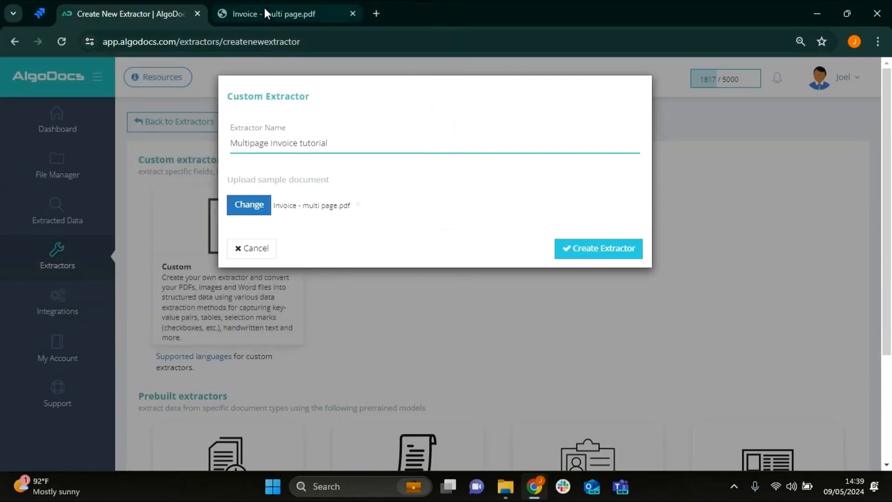
left_click(577, 251)
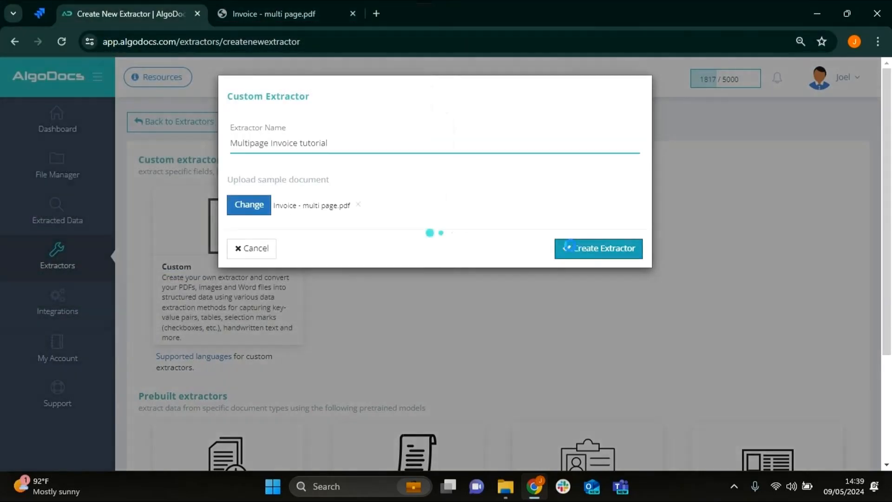
- Open the Multipage Invoice tutorial extractor for editing and add an "Invoice Number" field using the Field / Text to Table method on page 1
scroll(621, 343, "down", 3)
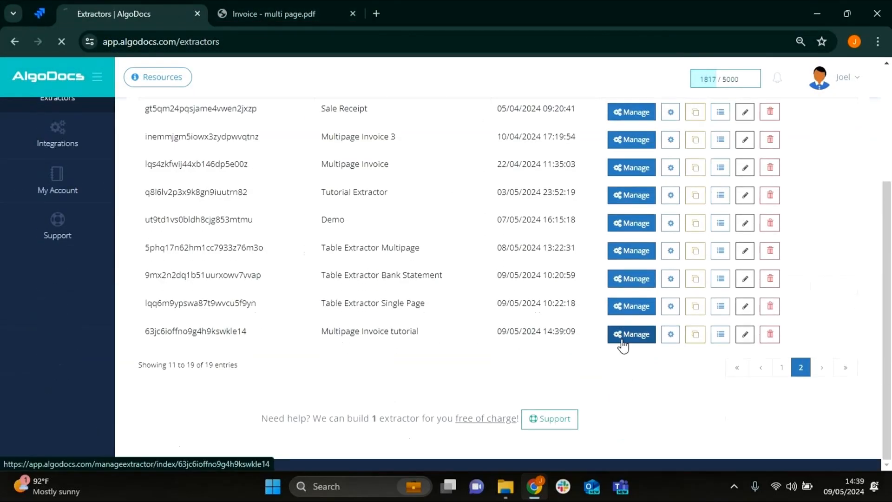
left_click(624, 343)
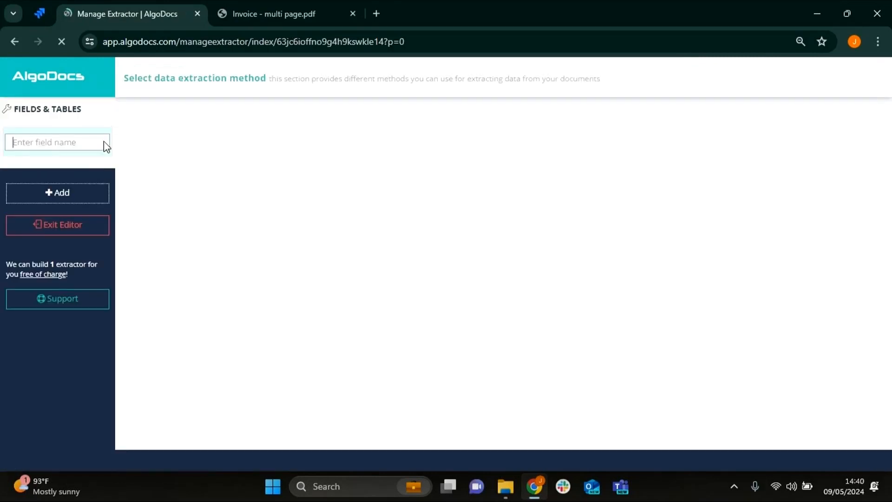
left_click(55, 144)
type("Invoic")
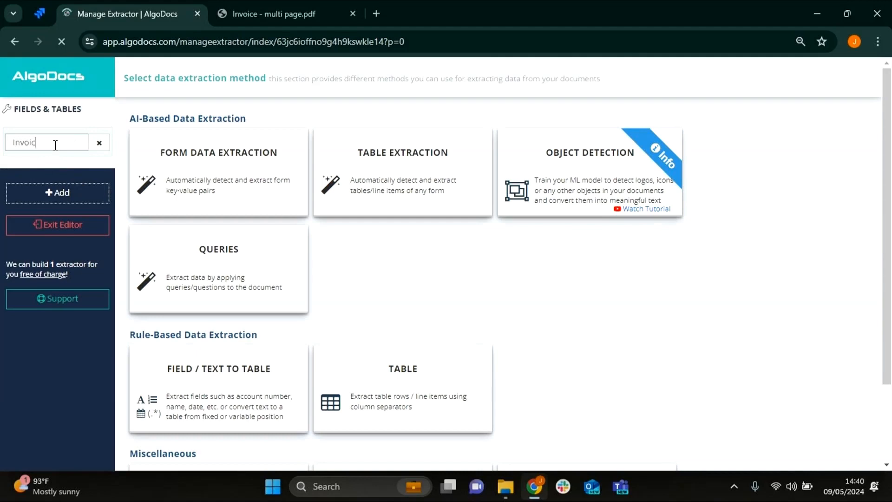
type("e Number")
left_click(218, 400)
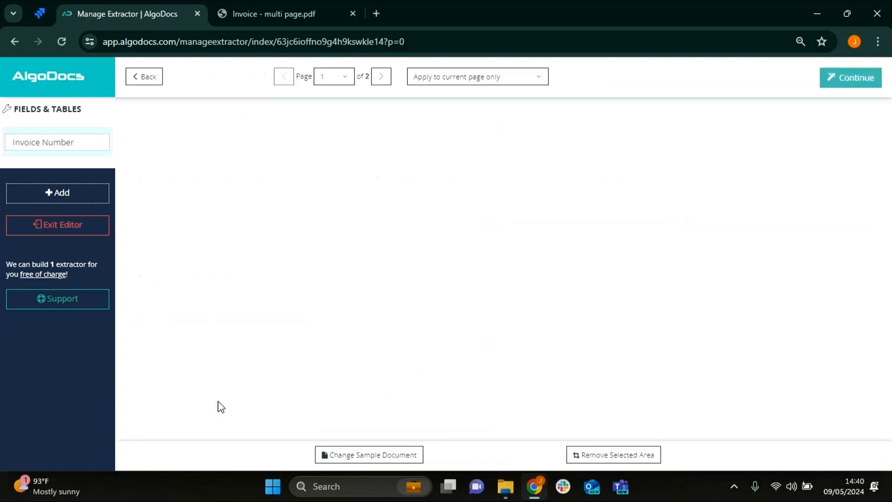
left_click(829, 91)
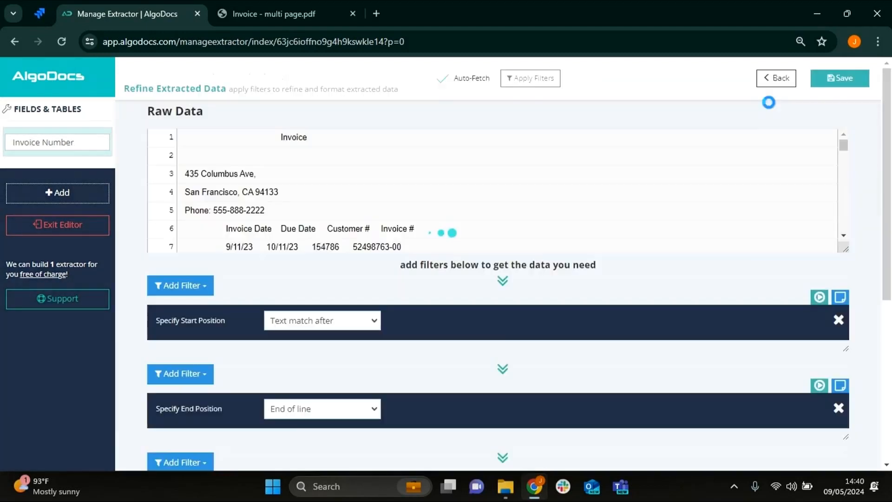
- Remove the default start position and end position filters from the Invoice Number field
scroll(447, 212, "down", 2)
scroll(863, 281, "down", 4)
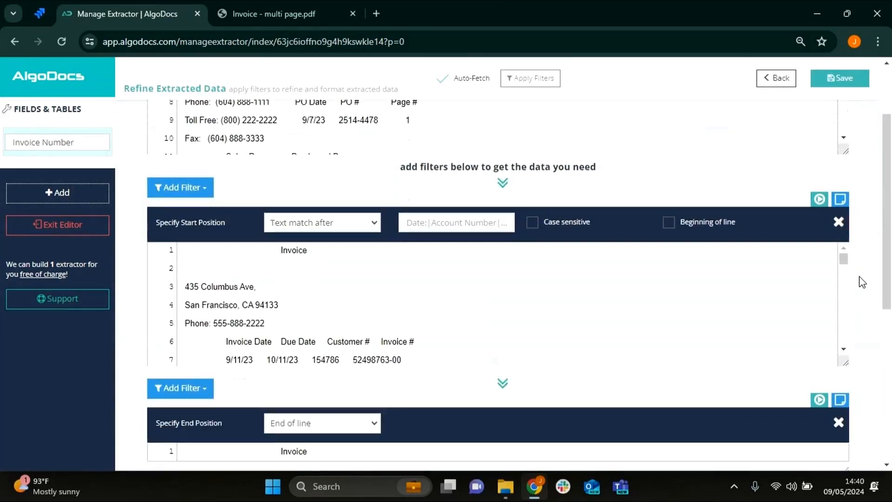
left_click(838, 324)
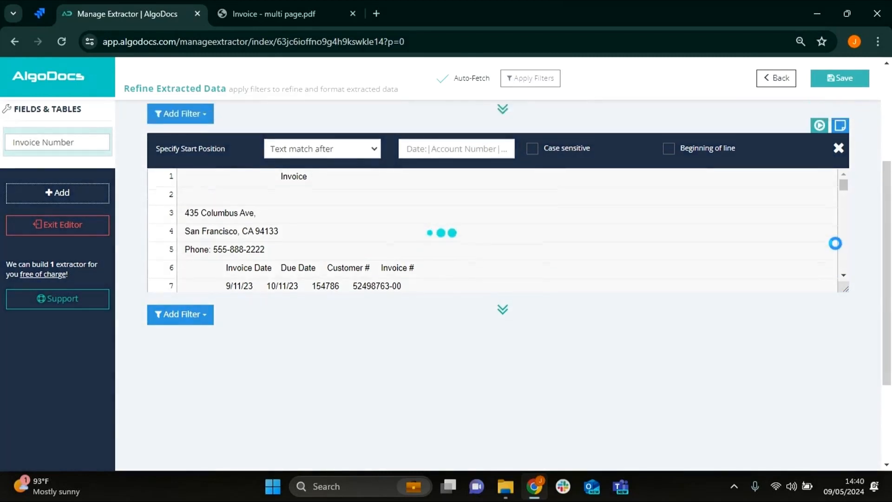
left_click(839, 255)
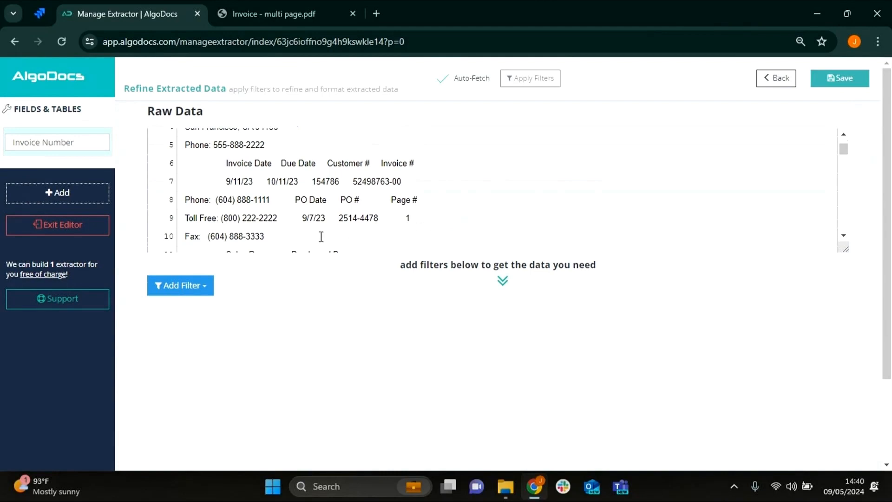
- Add an Advanced Keyword-Based Search filter with the search phrase "Invoice #" copied from the raw data
left_click(186, 288)
left_click(219, 388)
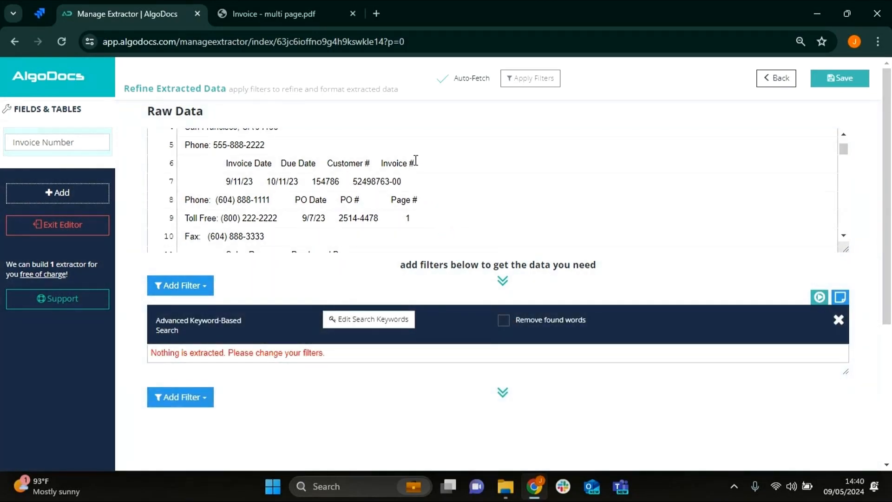
left_click_drag(416, 160, 384, 160)
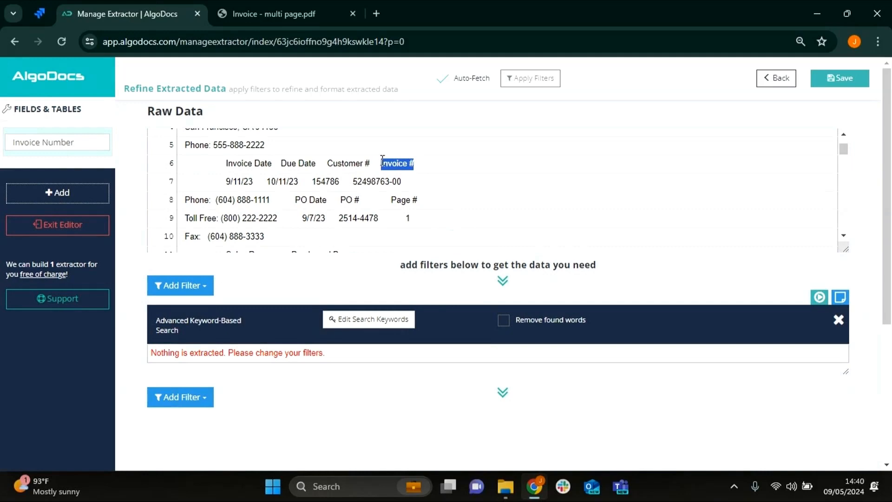
left_click(382, 319)
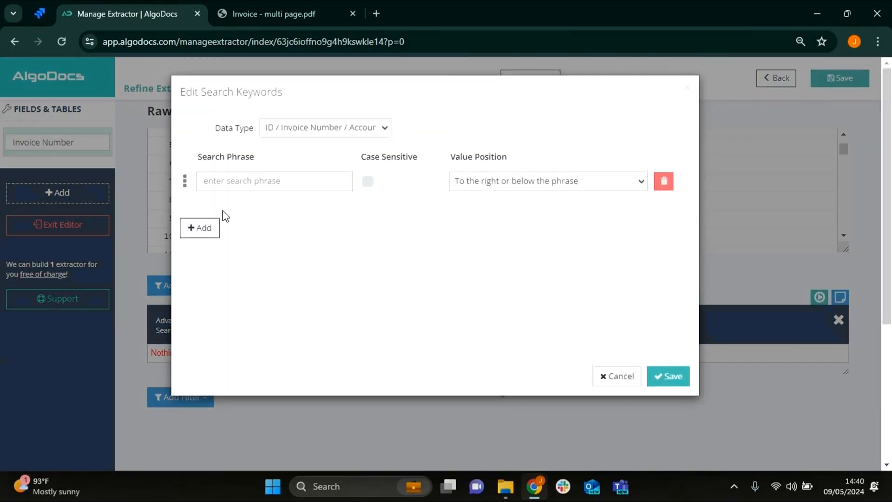
type("Invoice #")
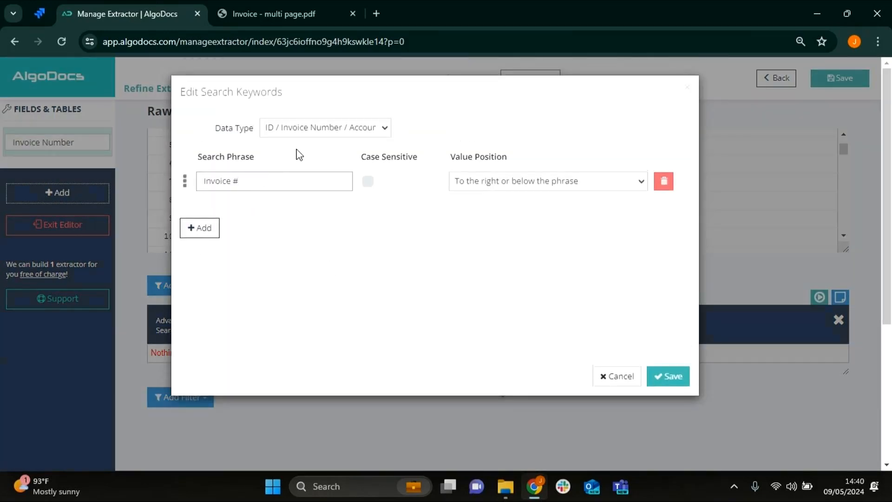
- Keep the ID / Invoice Number data type, set the value position to "Below the phrase" and save the search keywords
left_click(305, 127)
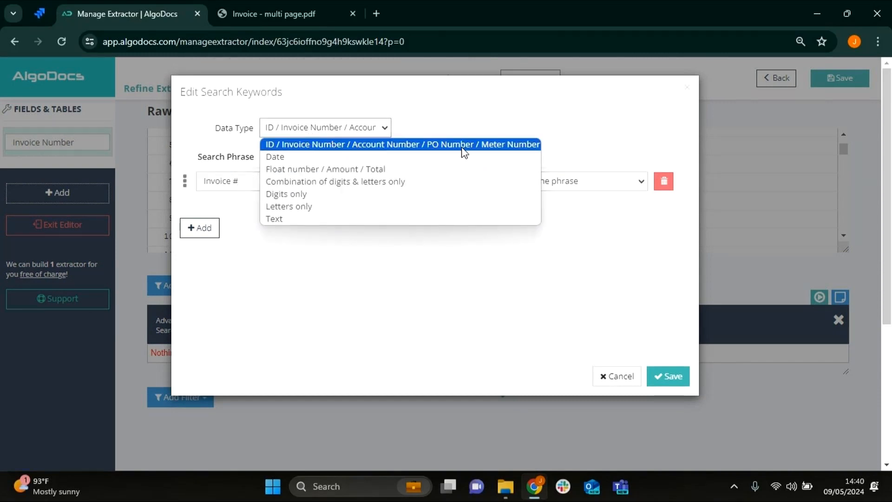
left_click(413, 121)
left_click(484, 190)
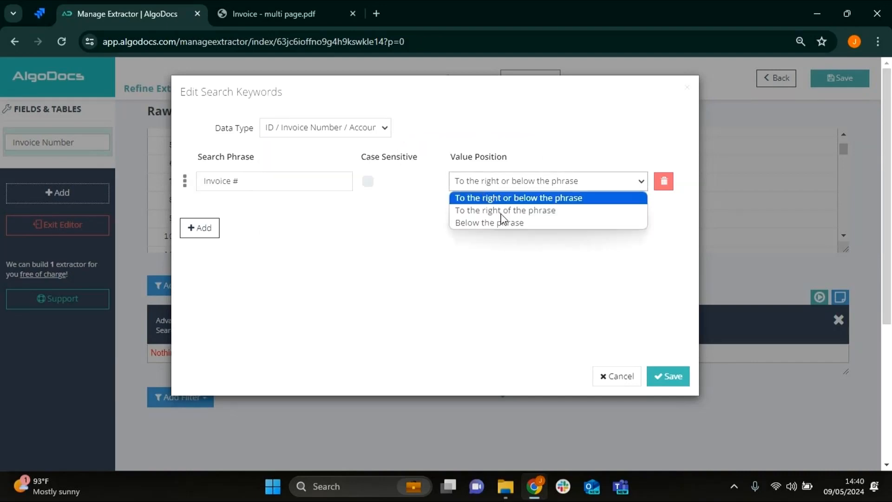
left_click(500, 224)
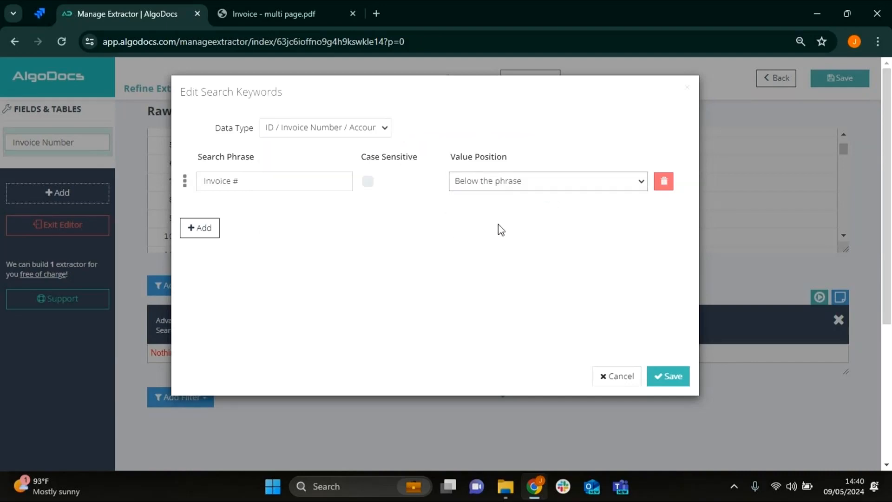
left_click(668, 382)
- Add a Remove blank spaces filter set to Trailing Blank Spaces and save the Invoice Number field
scroll(355, 365, "down", 3)
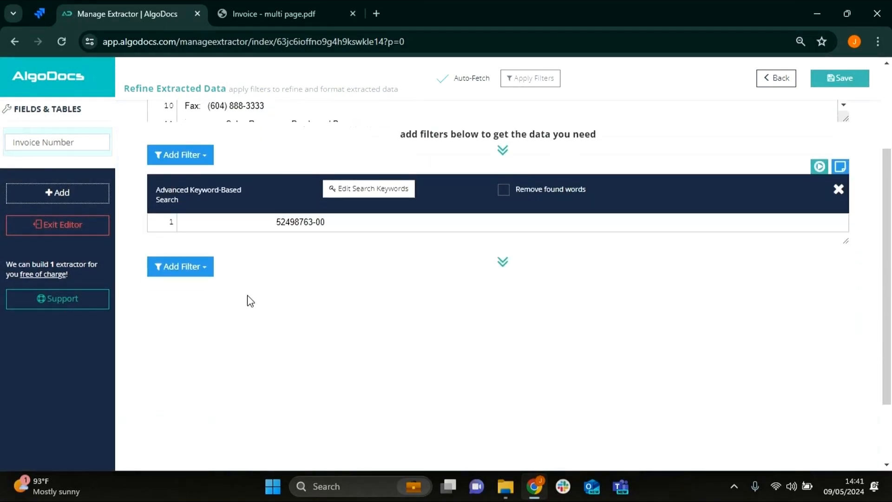
left_click(186, 271)
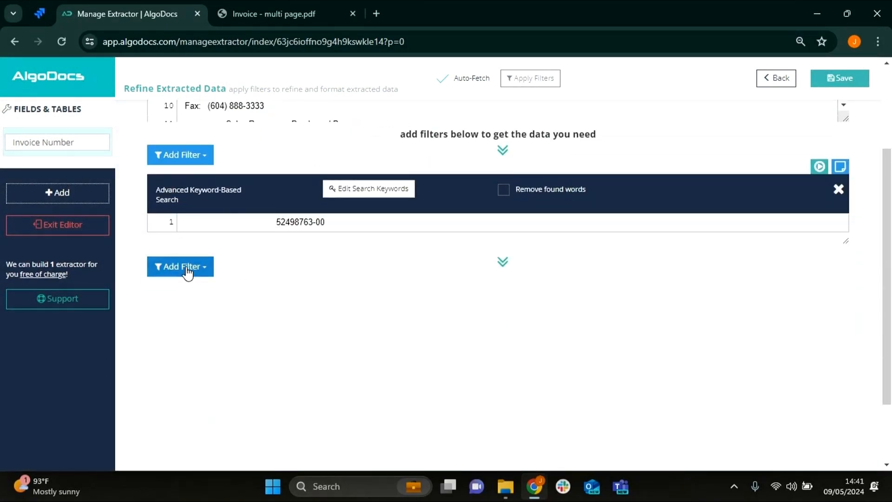
mouse_move(209, 312)
left_click(312, 312)
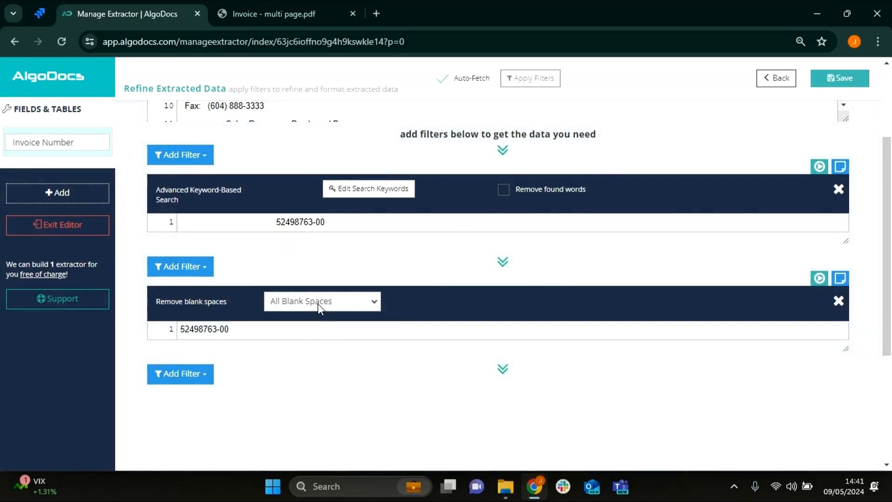
left_click(318, 303)
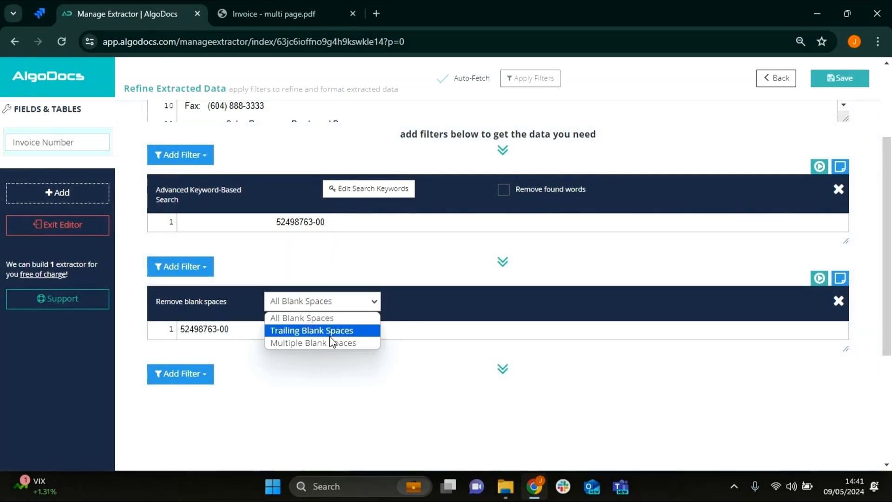
left_click(331, 330)
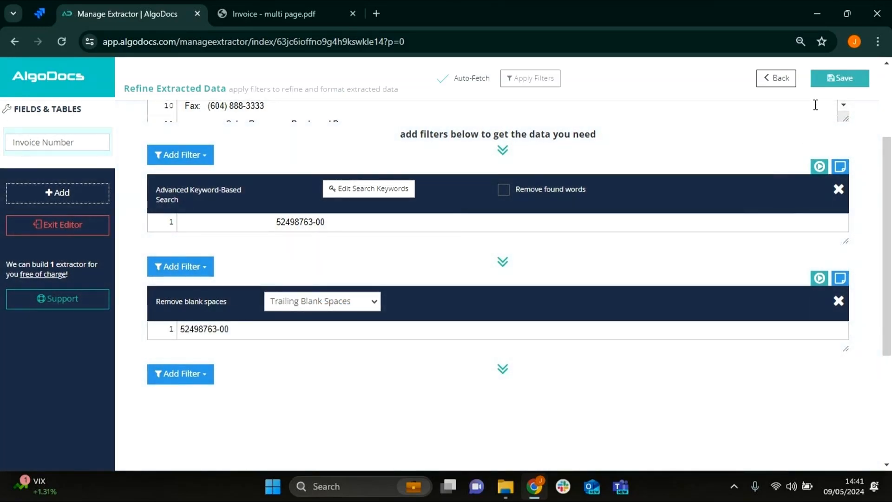
left_click(820, 83)
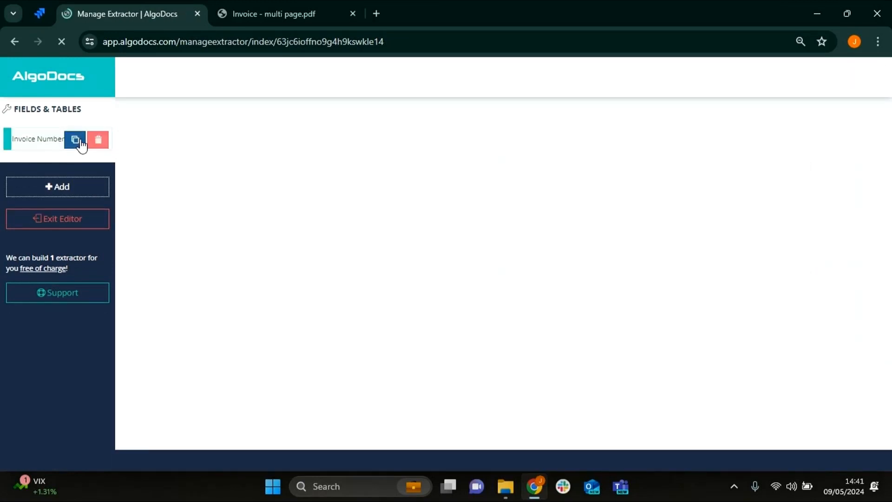
- Duplicate the Invoice Number field within the Multipage Invoice tutorial extractor, naming the copy "Invoice date"
left_click(75, 140)
left_click(485, 148)
type("Invoice date")
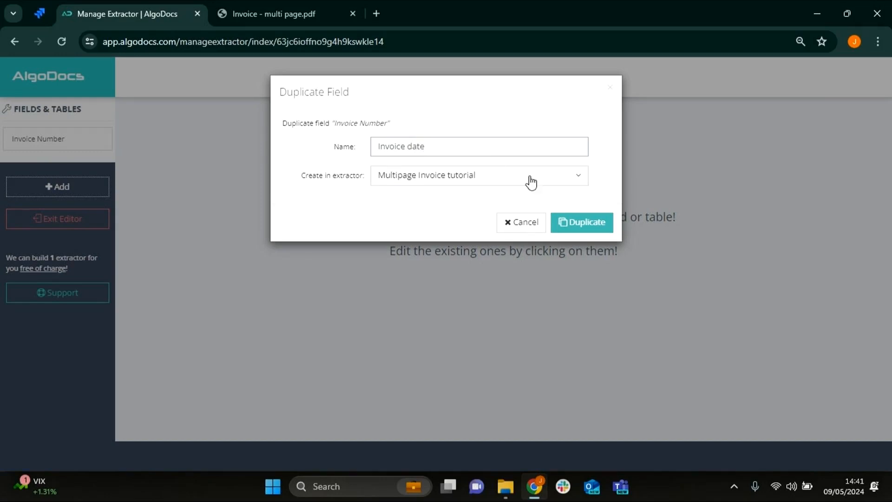
left_click(584, 226)
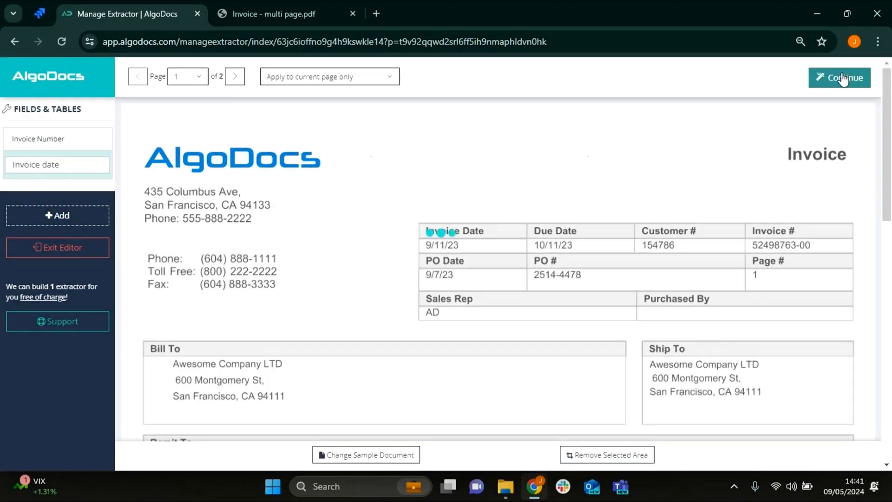
- Replace the search phrase in the Invoice date field's keyword search with "Invoice Date" copied from the raw data
left_click(843, 79)
scroll(291, 193, "down", 3)
scroll(282, 190, "up", 3)
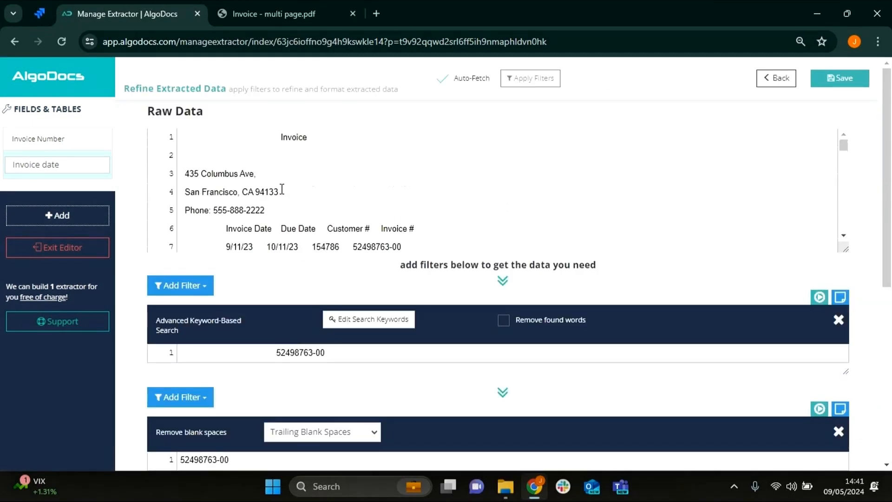
left_click_drag(273, 228, 227, 232)
key("ctrl+c")
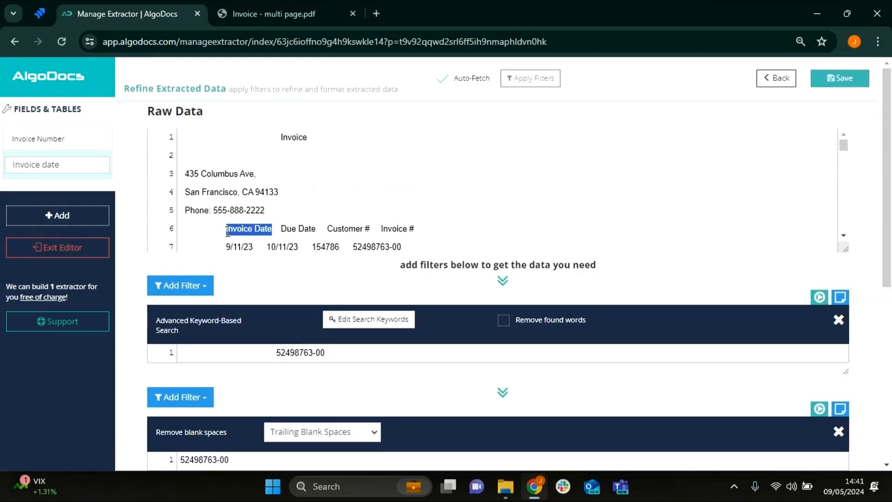
left_click(347, 319)
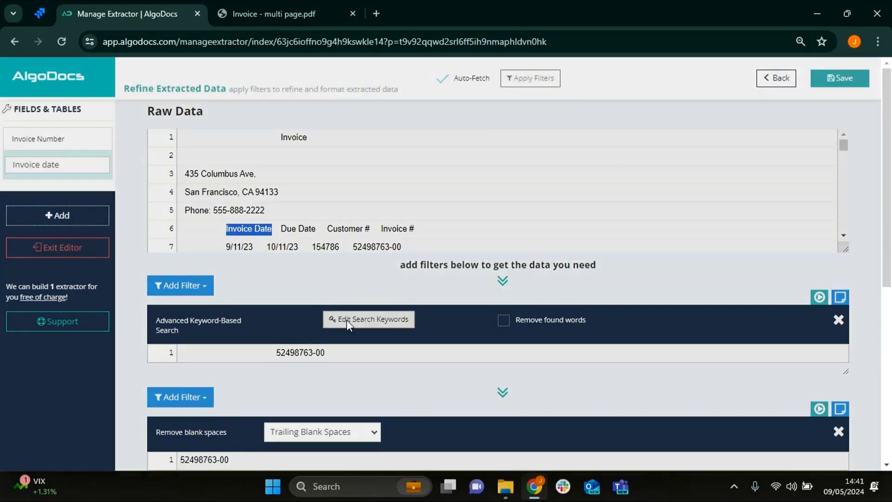
left_click_drag(247, 178, 196, 186)
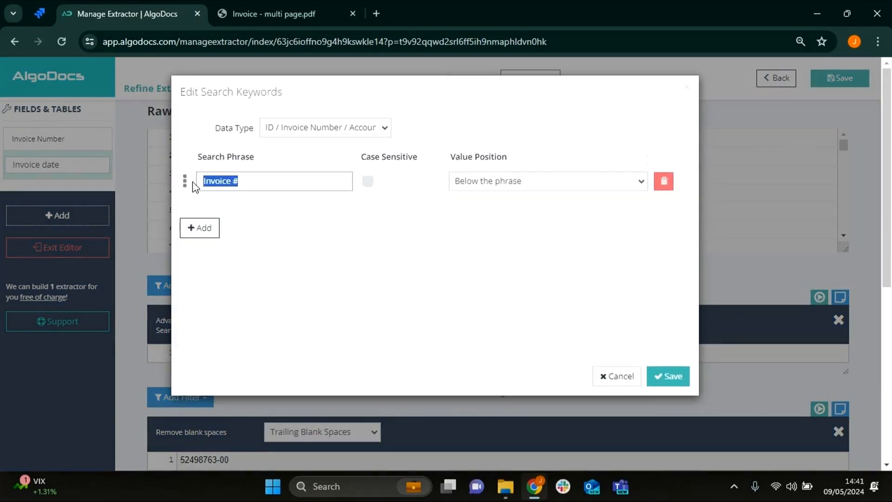
key("ctrl+v")
- Set the search's data type to Date with output format dd-MM-yyyy and save the search keywords
left_click(278, 131)
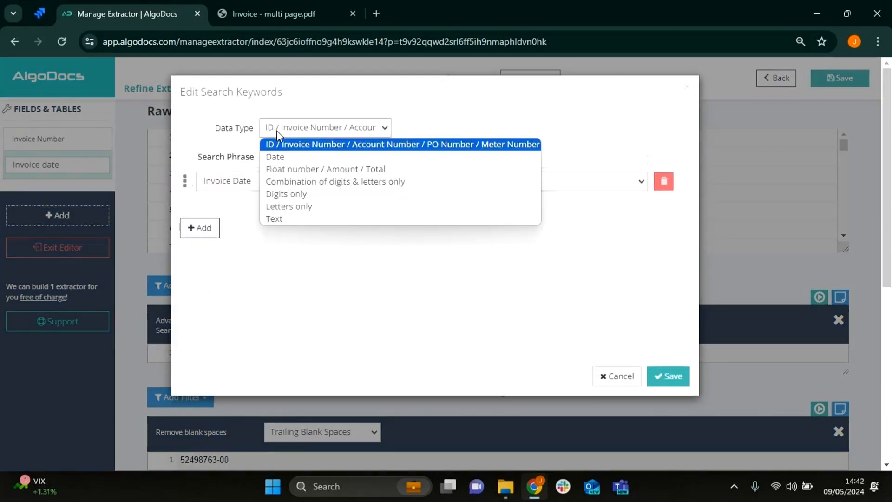
left_click(287, 158)
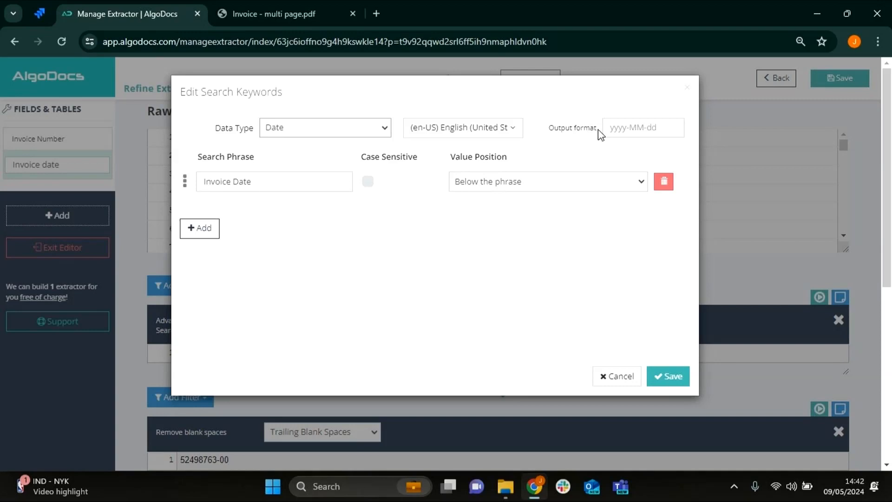
left_click(622, 128)
type("dd-MM-yyyy")
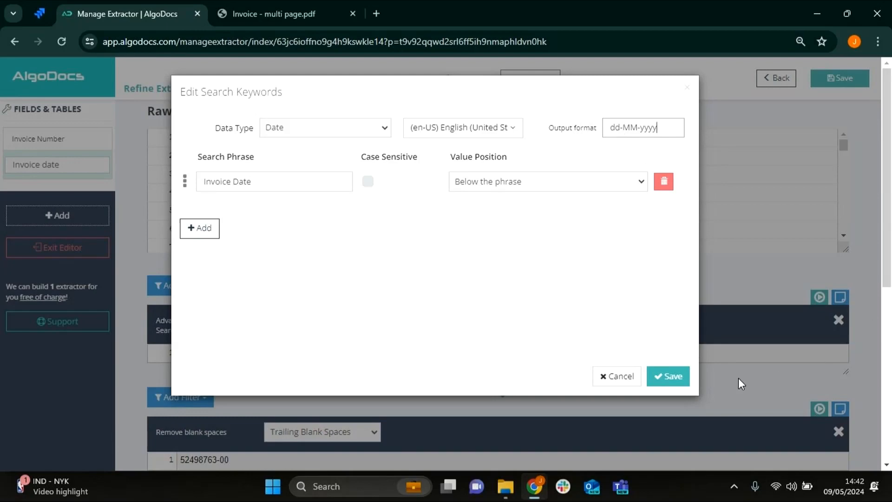
left_click(657, 384)
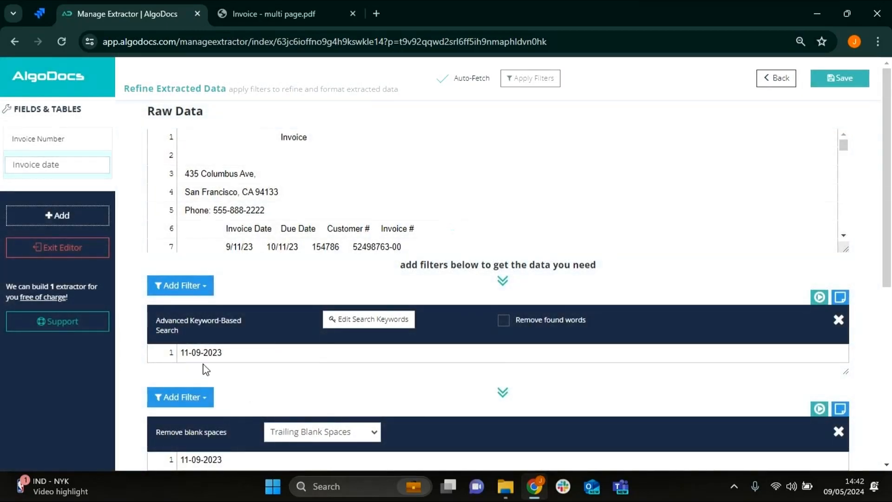
- Delete the Remove blank spaces filter from the Invoice date field and save the field
scroll(202, 367, "down", 2)
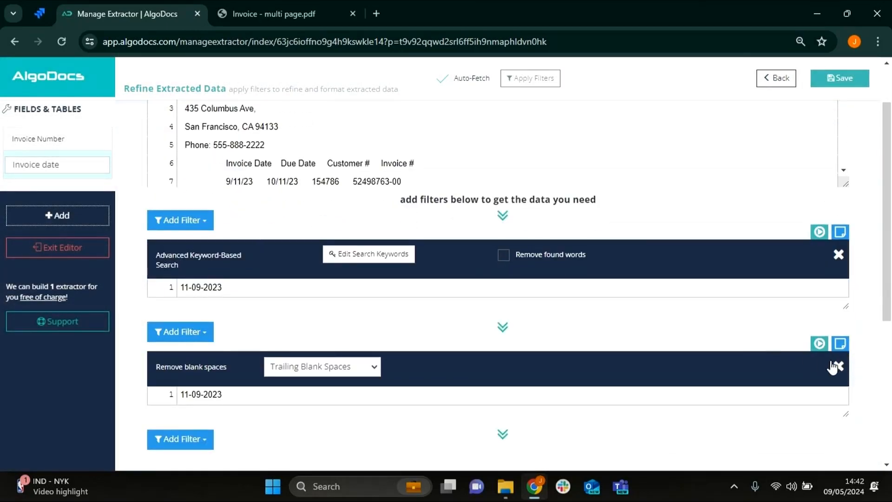
left_click(839, 369)
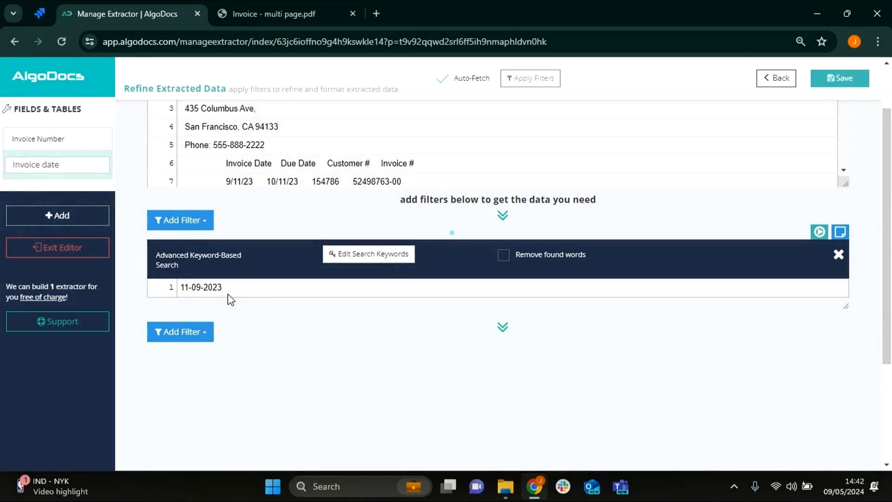
left_click(840, 78)
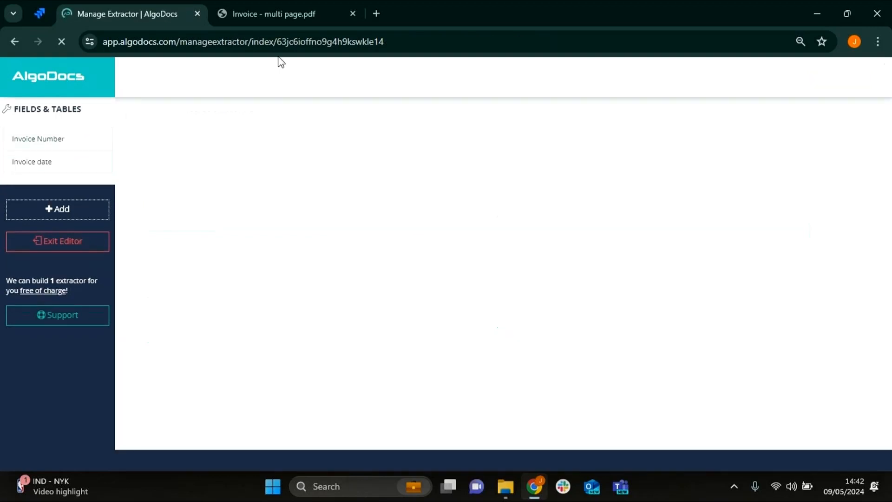
- Check the invoice PDF for the next value to extract, and duplicate the Invoice Number field as "PO No."
left_click(304, 10)
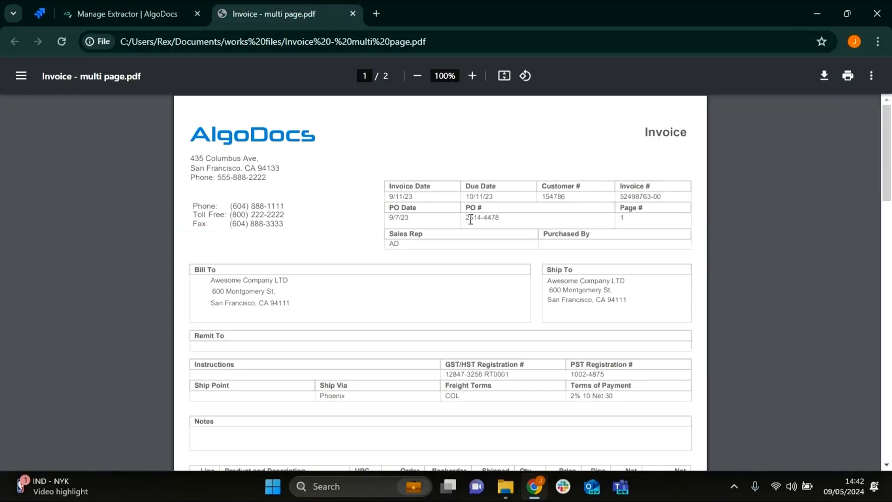
left_click(81, 2)
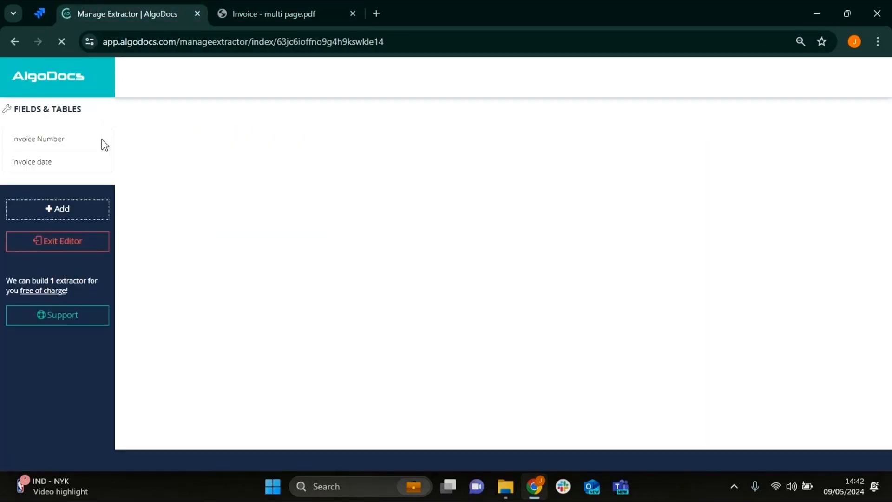
left_click(74, 138)
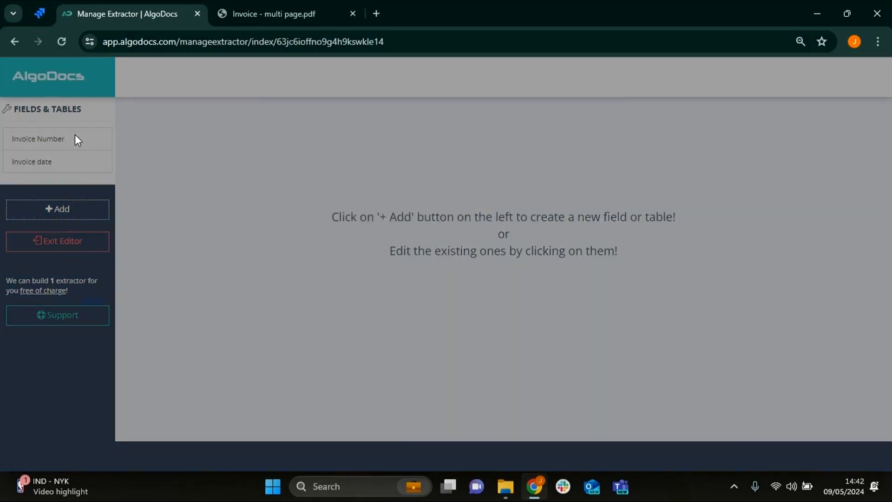
left_click(417, 142)
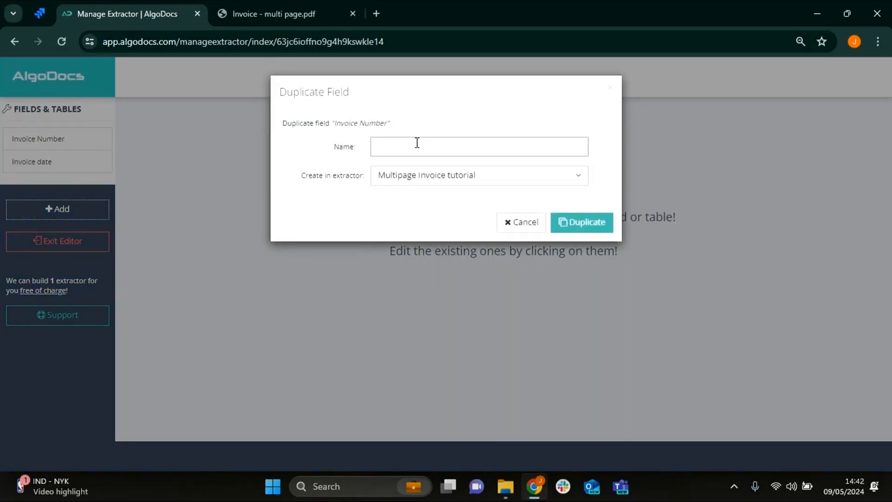
type("PO No.")
left_click(579, 222)
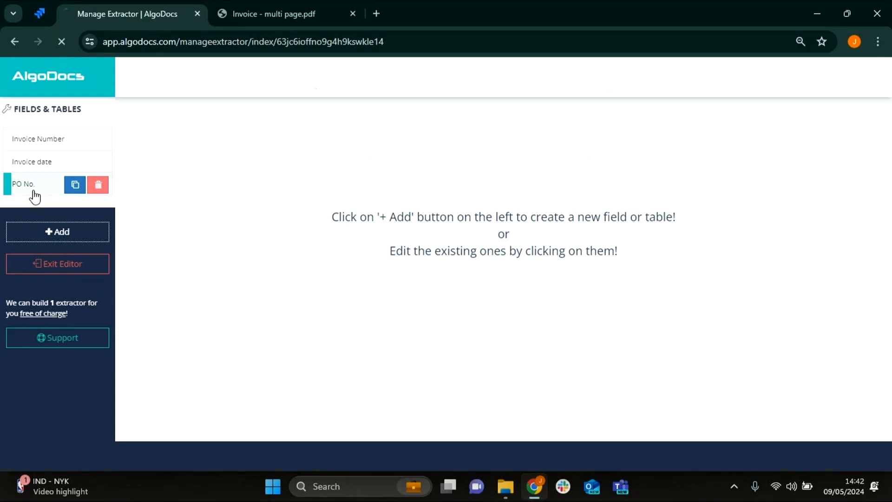
- Change the PO No. field's search phrase to "PO #" copied from the raw data, and save the keywords and the field
left_click(33, 191)
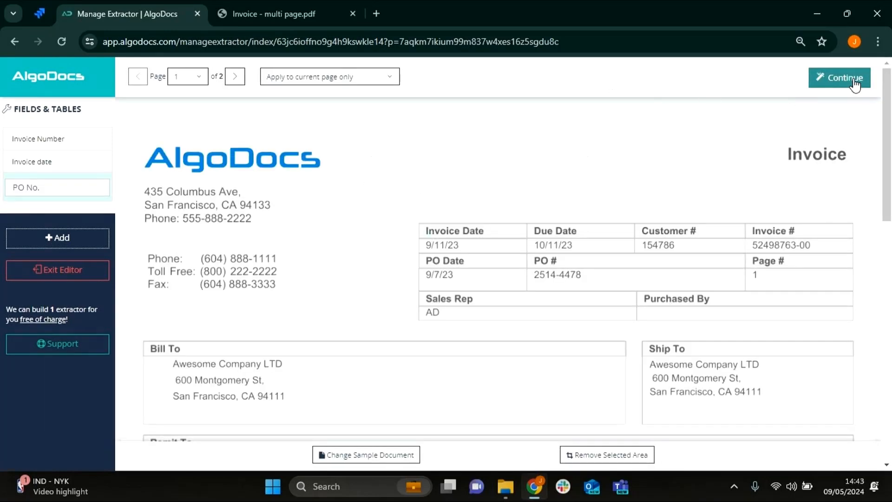
left_click(851, 80)
scroll(344, 204, "down", 2)
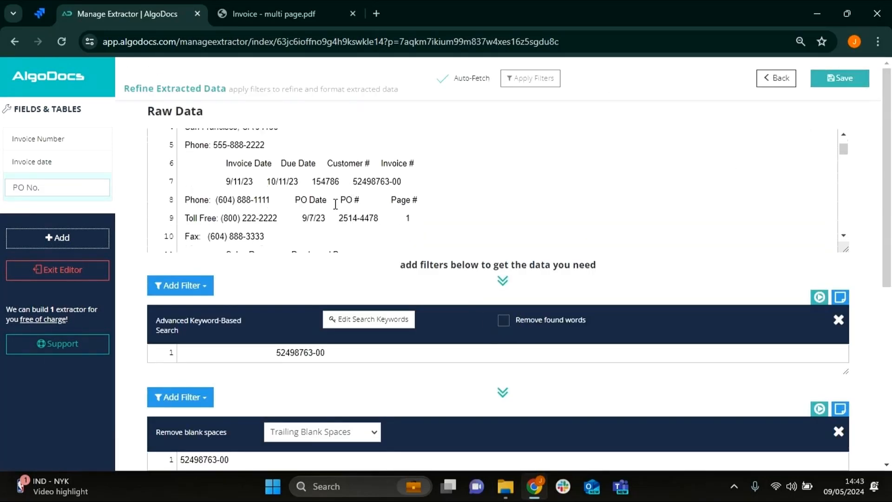
left_click_drag(361, 198, 346, 198)
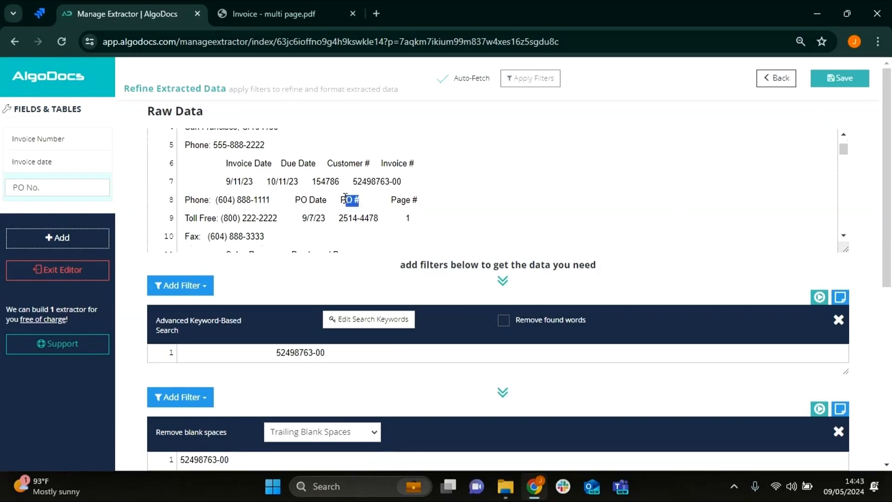
left_click(372, 319)
left_click(212, 184)
type("PO #")
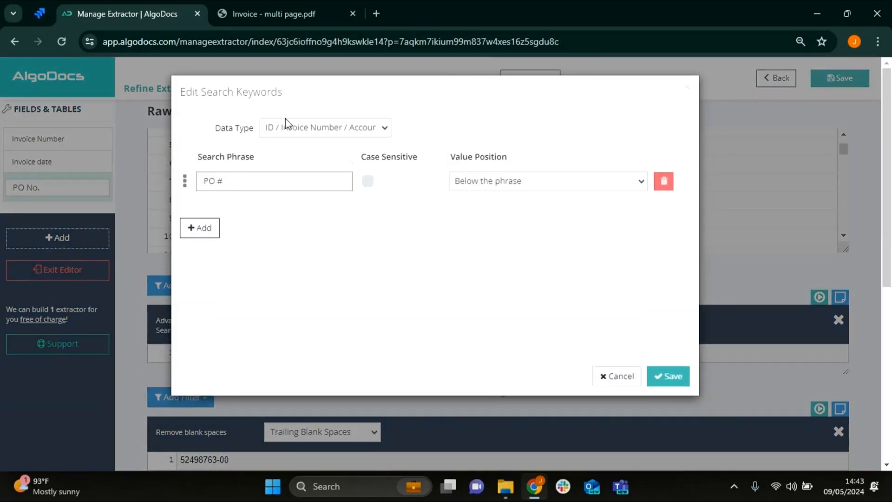
left_click(669, 376)
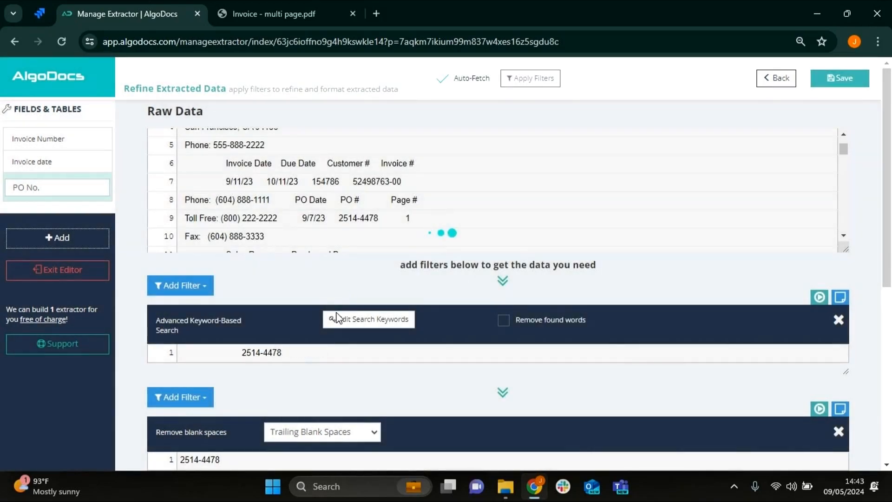
scroll(257, 365, "down", 1)
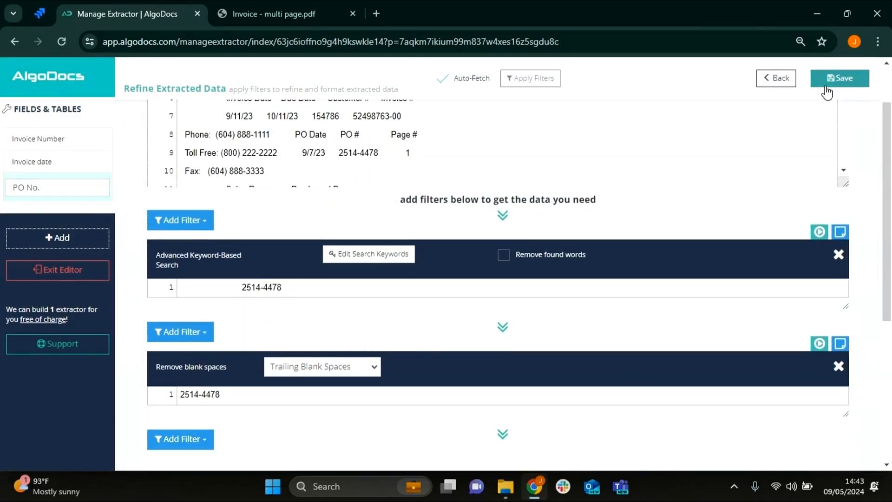
left_click(826, 91)
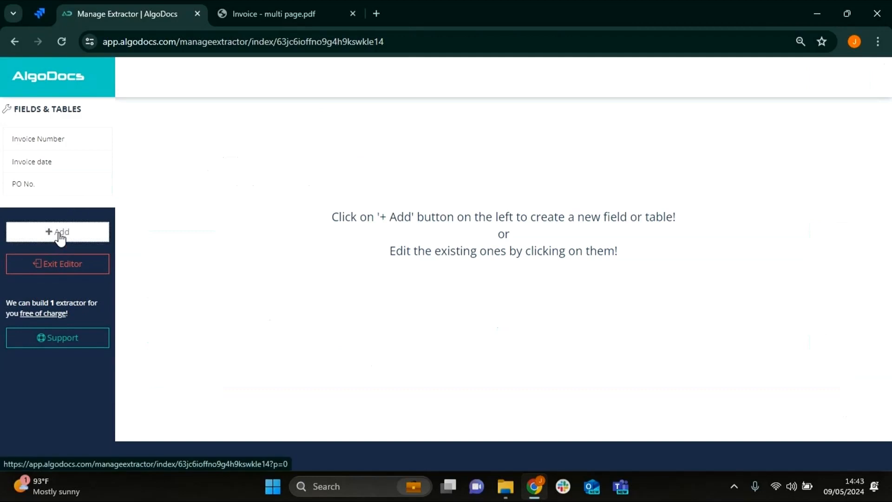
- Add a new field named "Bill To" using the rule-based Field / Text to Table extraction method
left_click(60, 234)
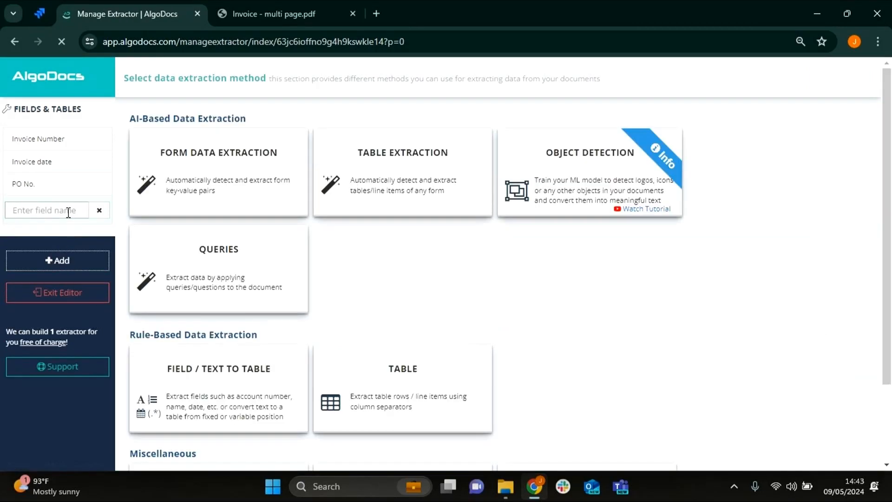
type("Bill To")
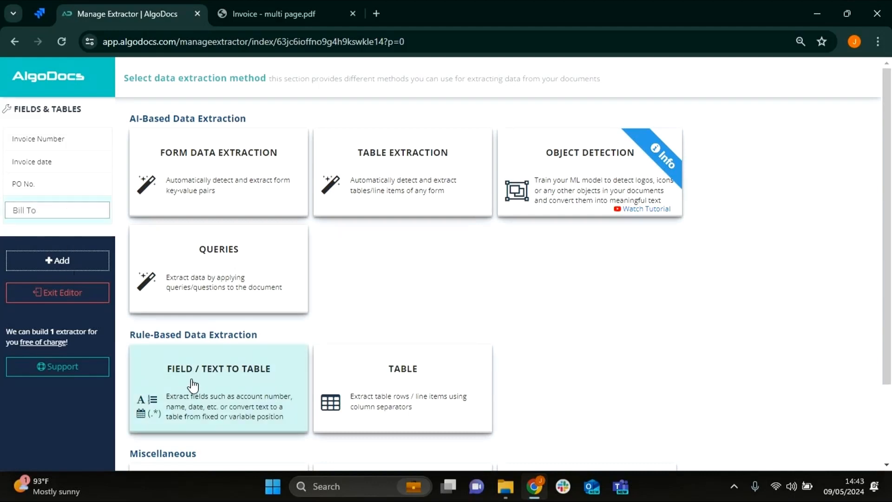
left_click(194, 383)
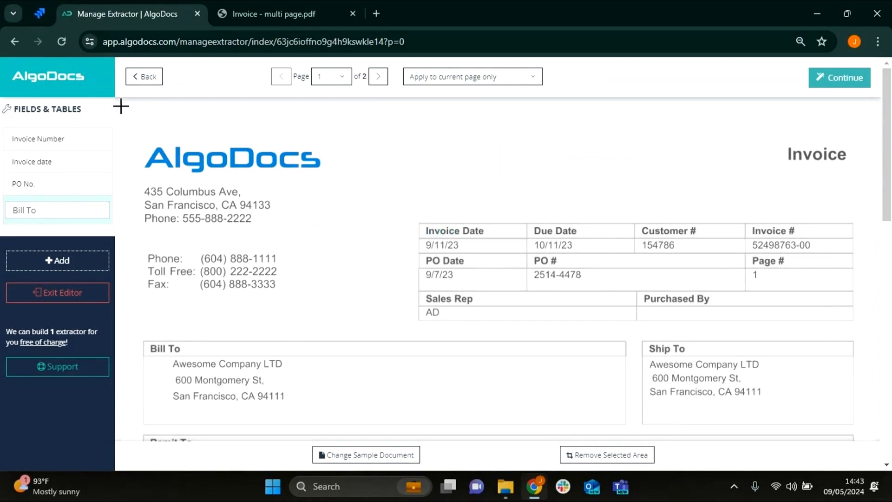
- Select the extraction area on page 1 from the upper-left corner down past the Remit To heading, excluding Ship To, and continue to the filters
left_click_drag(120, 104, 639, 441)
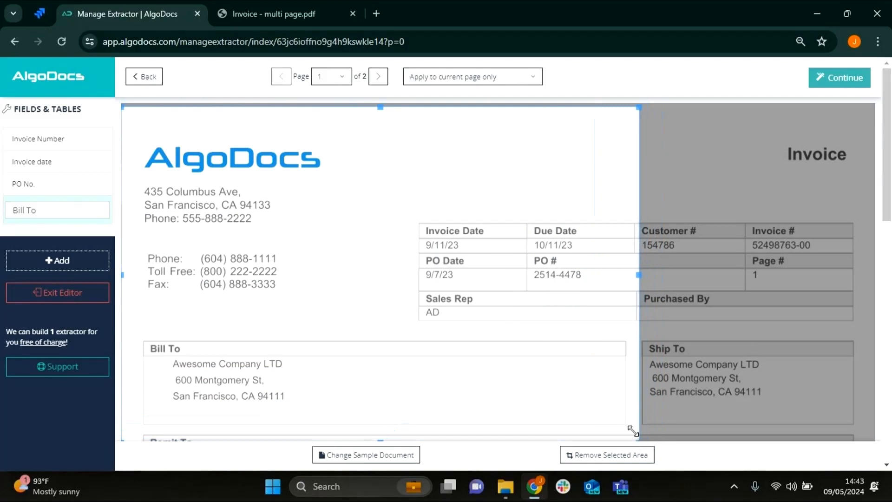
scroll(328, 346, "down", 3)
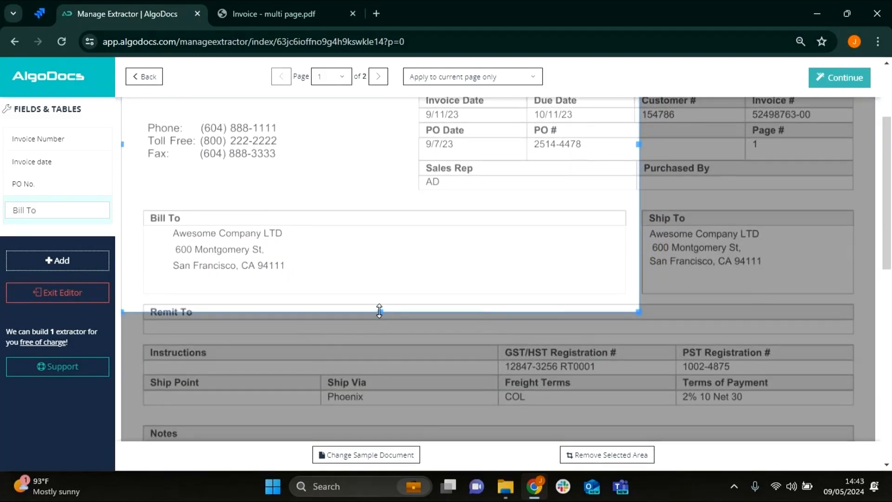
left_click_drag(380, 310, 380, 332)
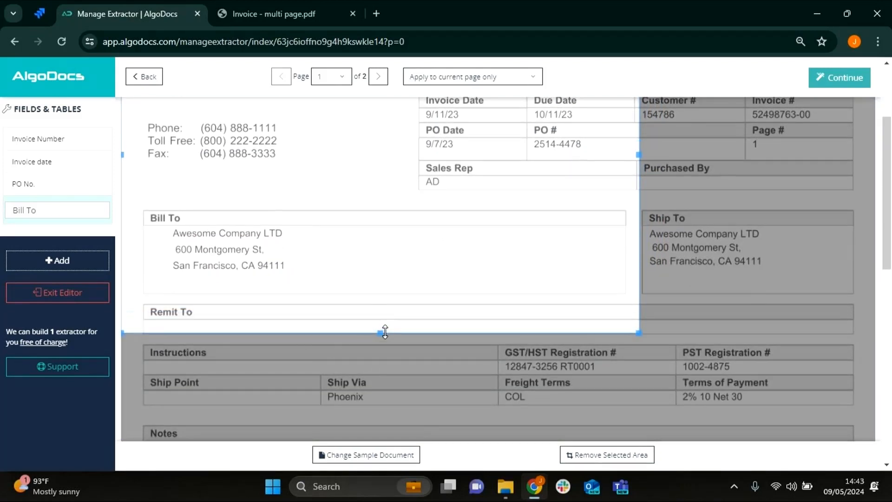
left_click(839, 82)
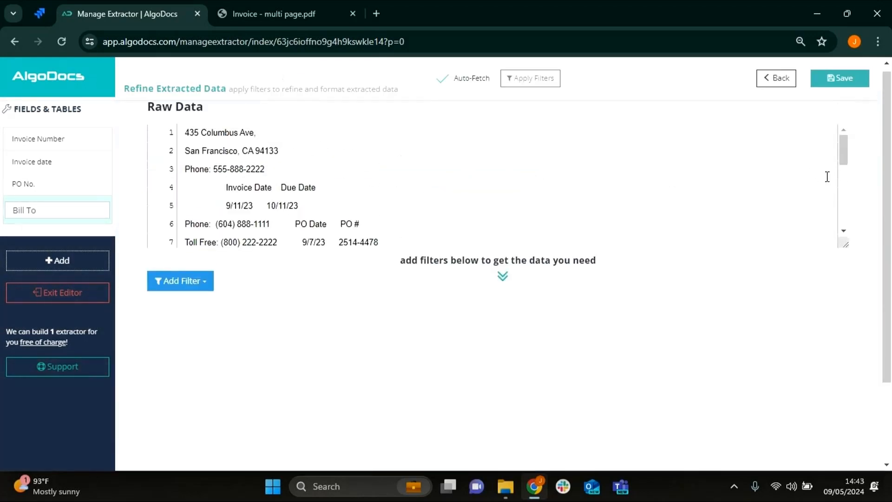
- Add a Specify Start Position filter to the Bill To field using "Text match after" with "Bill To" copied from the raw data
left_click(188, 293)
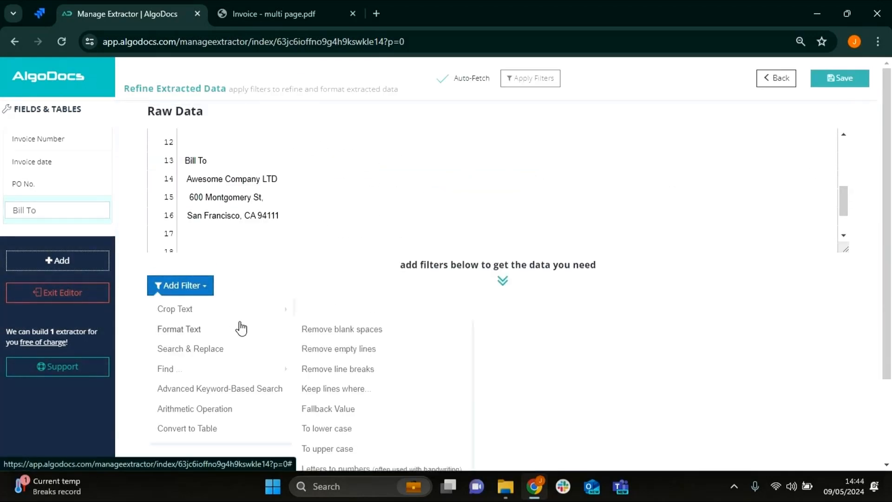
left_click(313, 309)
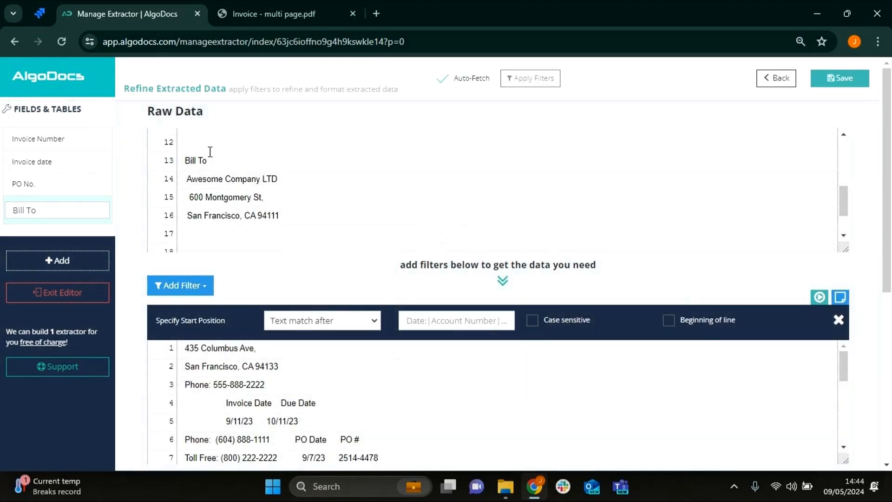
scroll(209, 149, "up", 4)
scroll(292, 193, "down", 1)
scroll(194, 216, "down", 3)
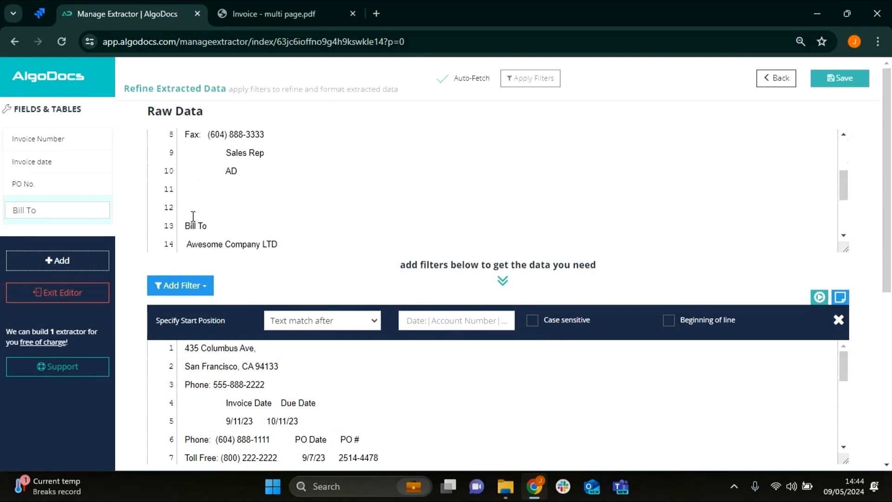
triple_click(188, 223)
key("ctrl+c")
left_click(419, 315)
key("ctrl+v")
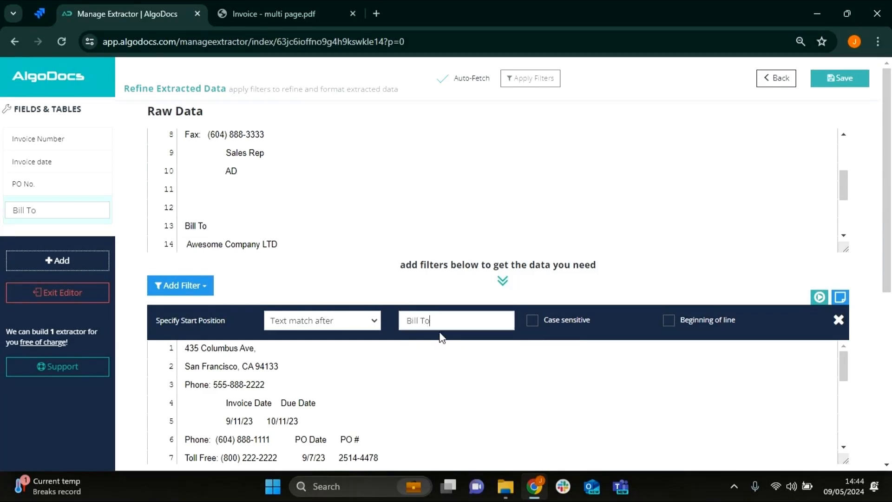
- Add a Specify End Position filter set to "Text match before" with "Remit" copied from the preceding filter's output
scroll(272, 333, "down", 3)
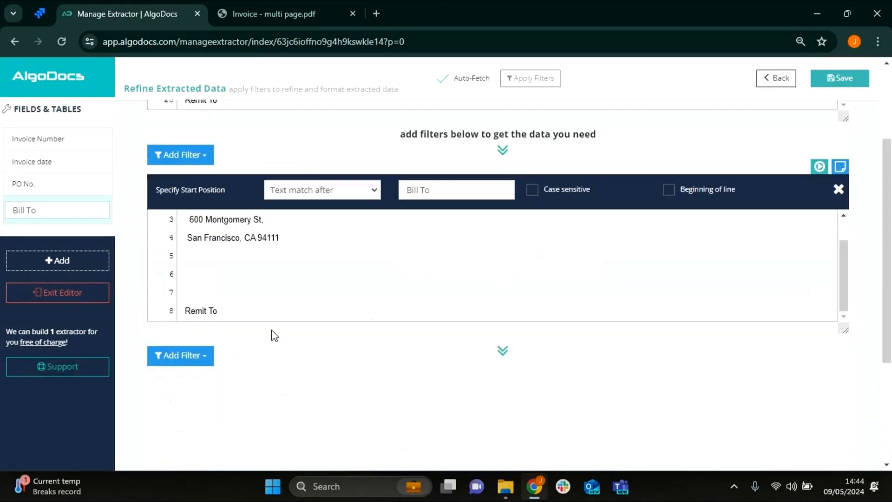
left_click(175, 361)
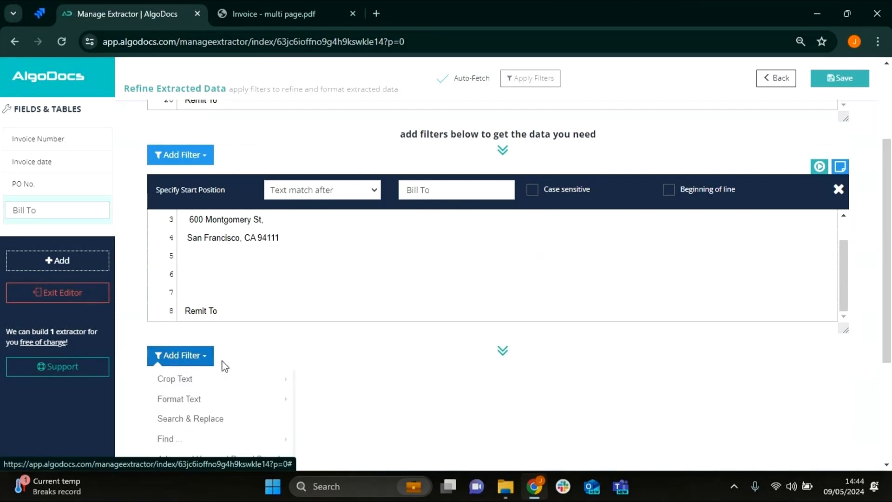
mouse_move(238, 381)
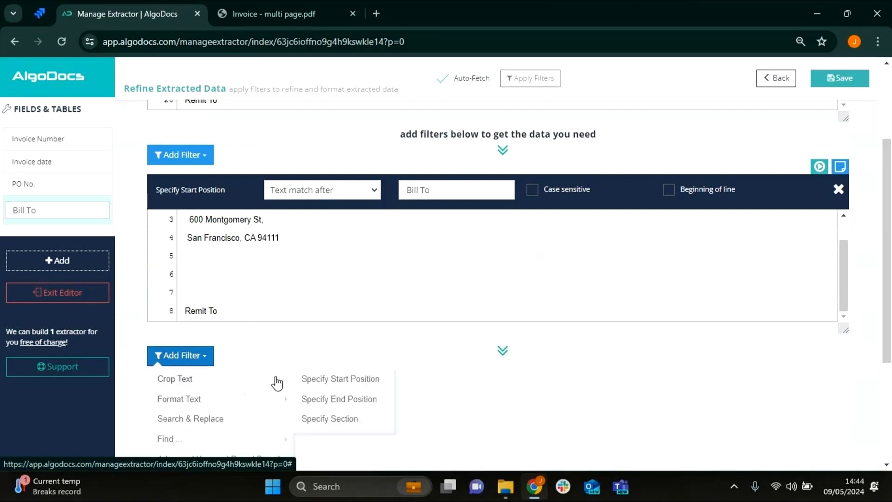
left_click(320, 400)
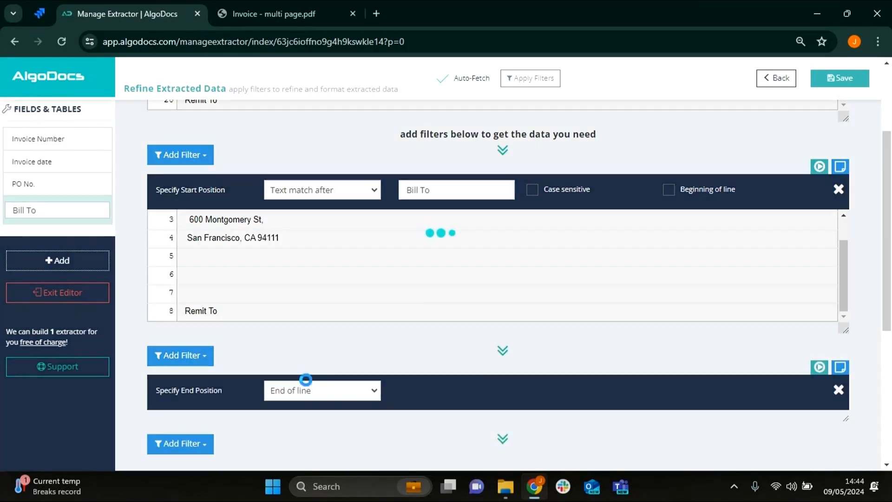
left_click(337, 392)
left_click(299, 250)
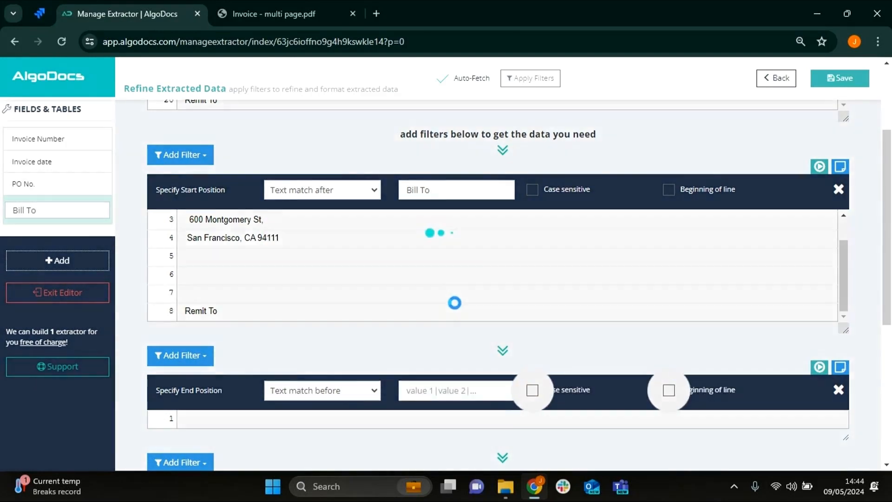
scroll(282, 225, "down", 3)
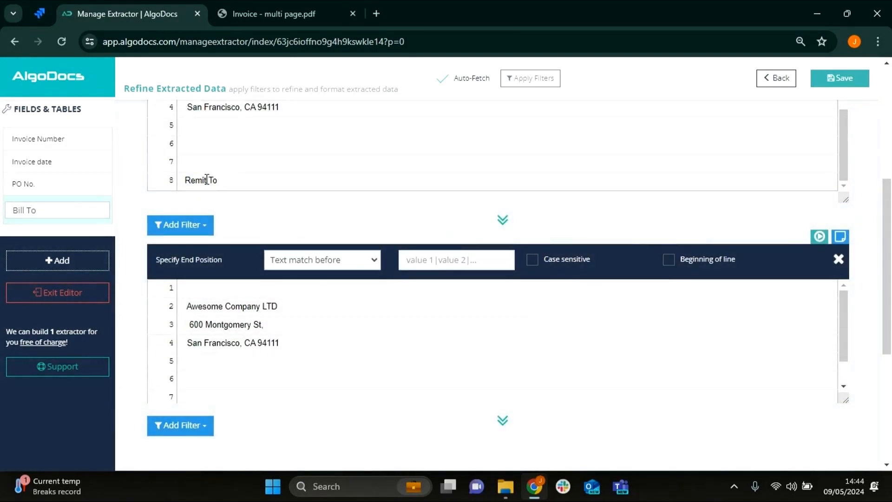
left_click_drag(207, 180, 188, 178)
key("ctrl+c")
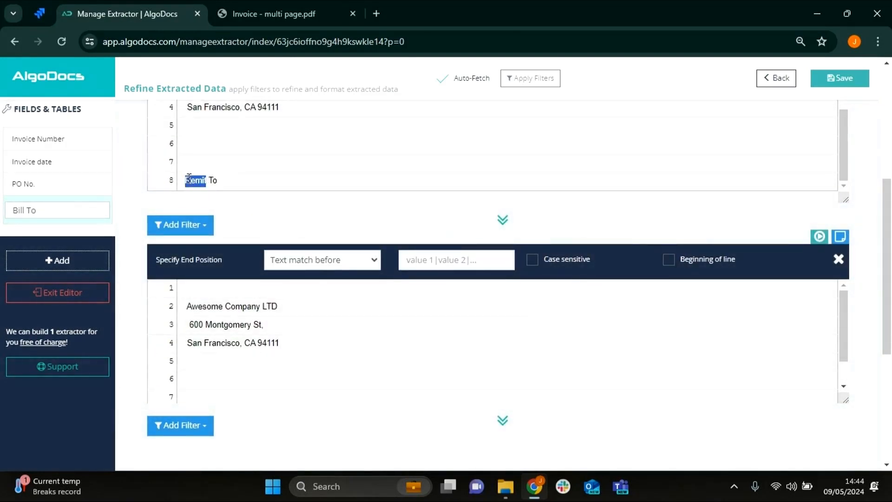
left_click(424, 255)
key("ctrl+v")
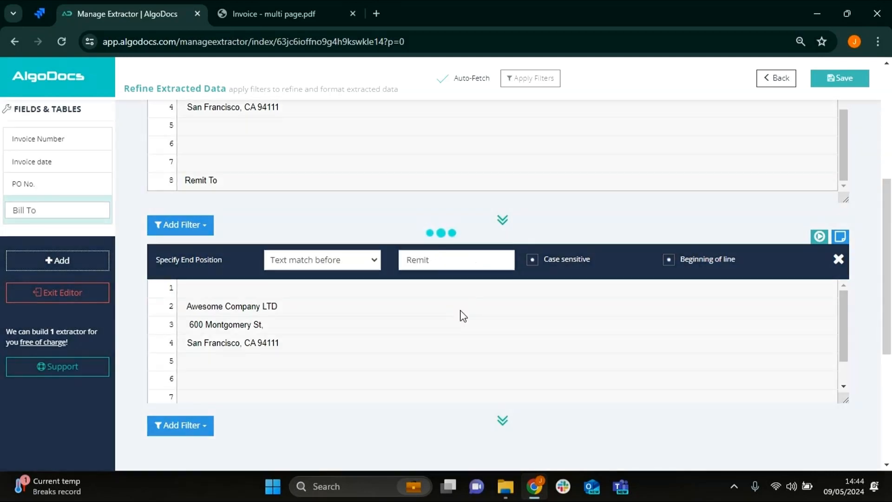
- Check the cropped Bill To address and add a Remove line breaks filter after the end position filter
scroll(456, 315, "down", 3)
scroll(844, 270, "down", 1)
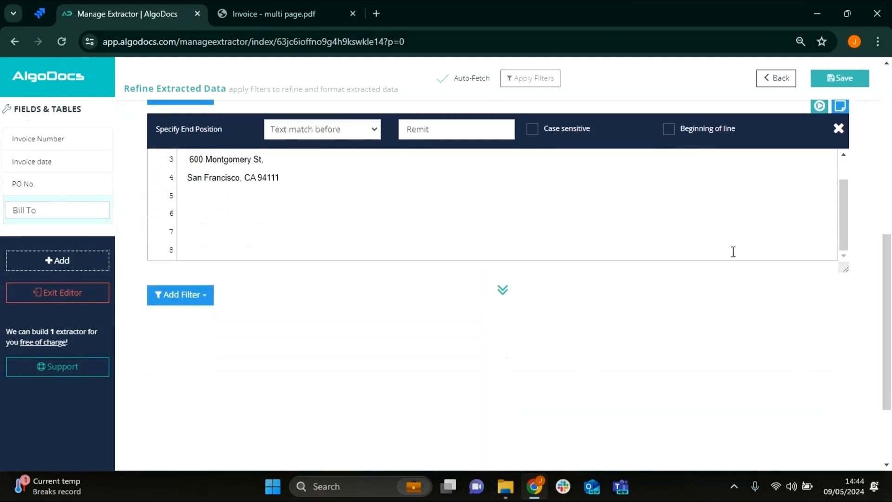
scroll(331, 256, "up", 1)
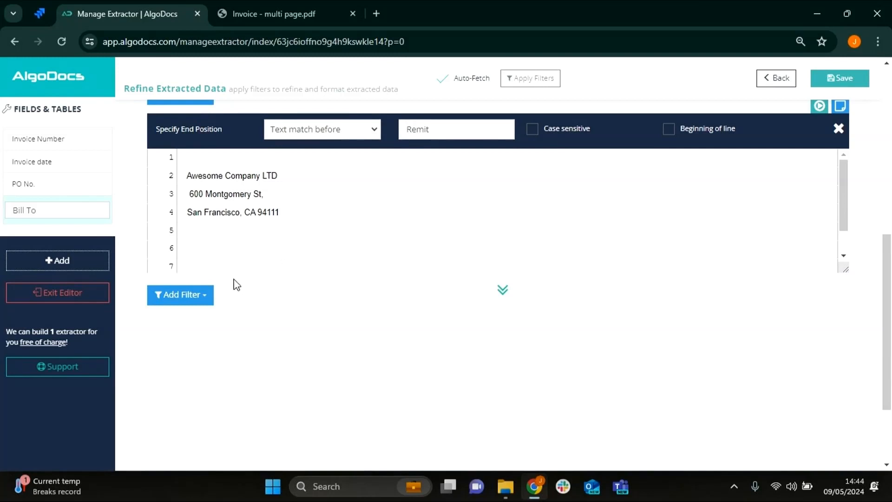
scroll(275, 232, "down", 1)
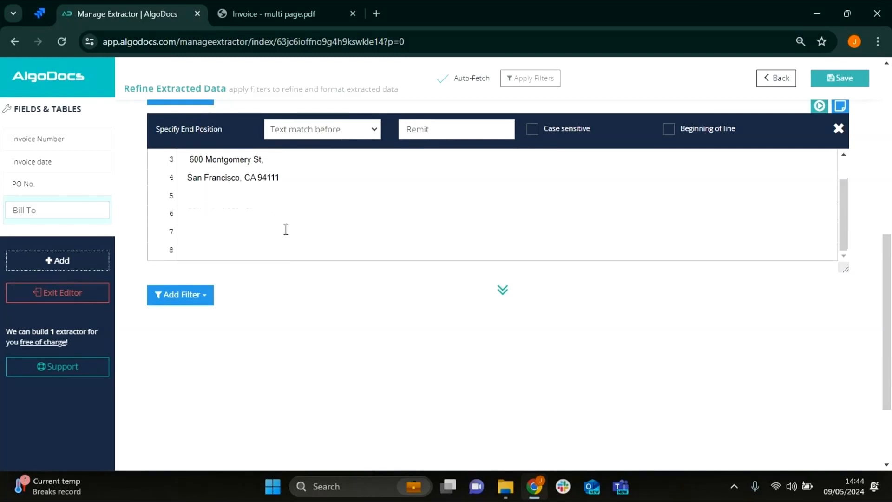
left_click(199, 296)
mouse_move(219, 343)
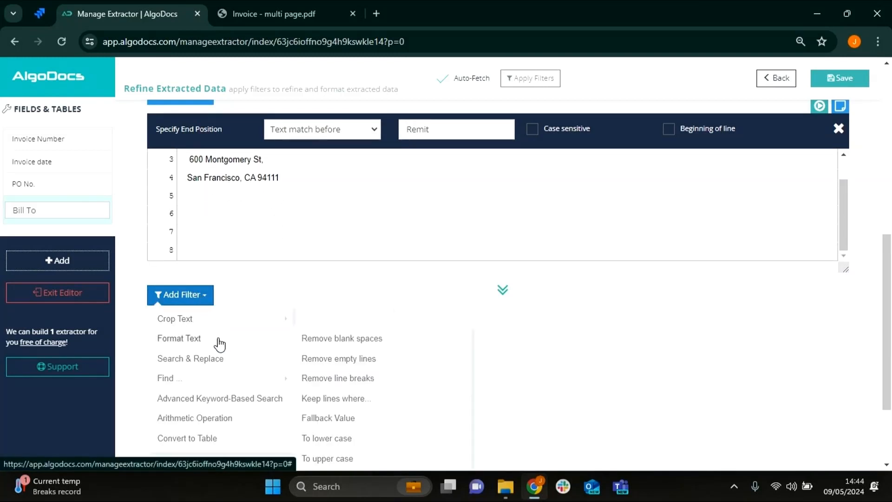
left_click(341, 378)
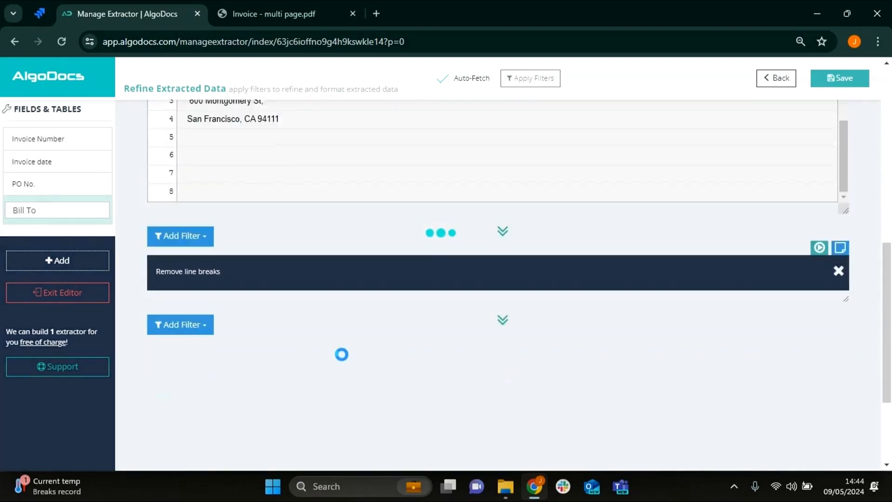
- Add a Remove blank spaces filter to the Bill To field and set it to Multiple Blank Spaces
left_click(210, 215)
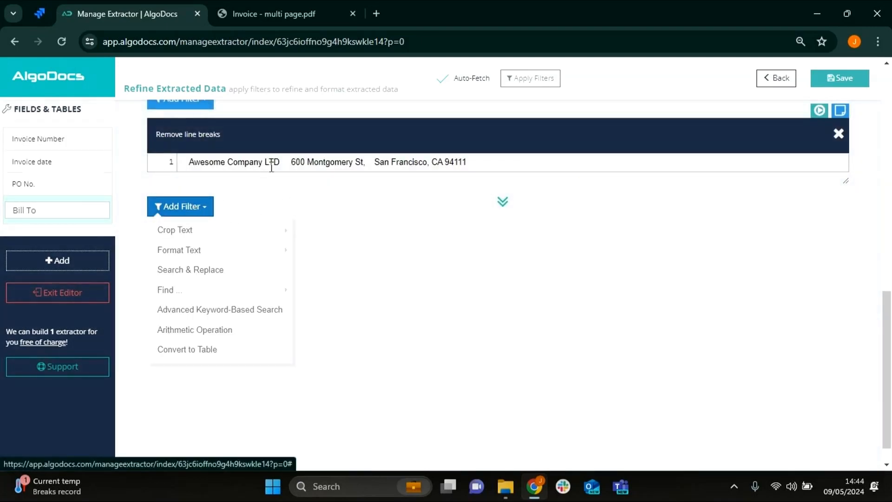
mouse_move(236, 254)
left_click(328, 250)
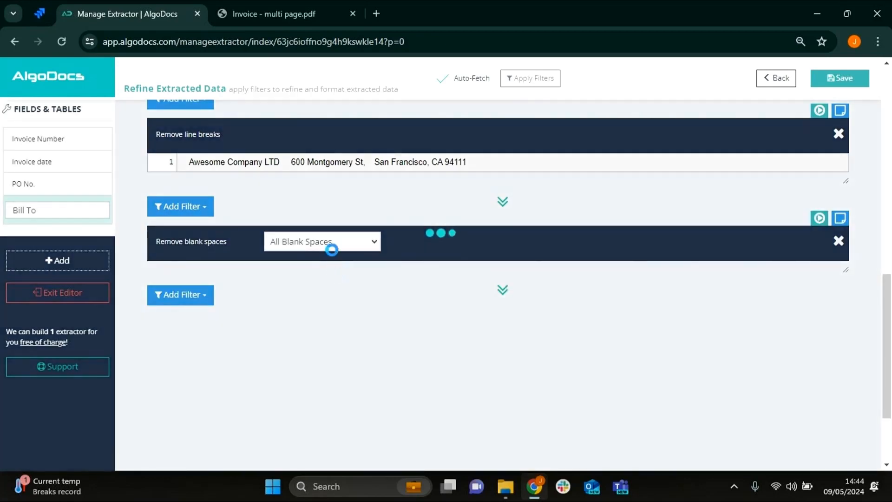
left_click(316, 242)
left_click(320, 284)
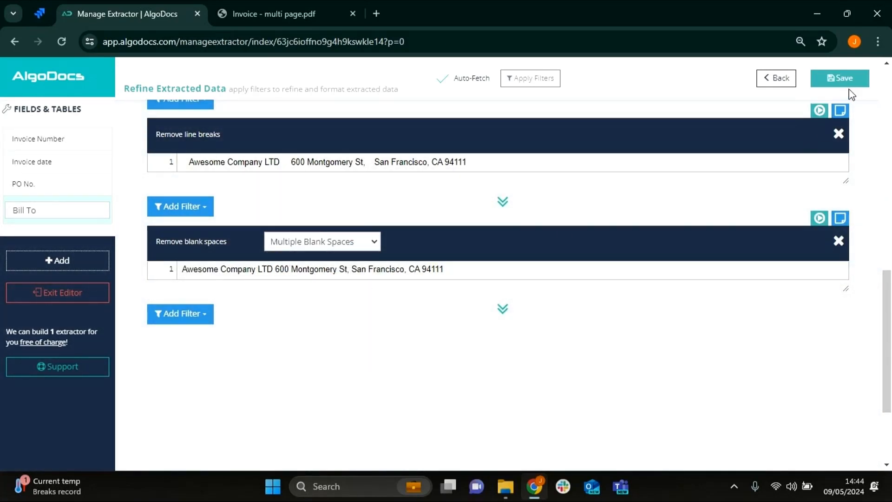
- Save the Bill To field and add another field using the rule-based Field / Text to Table extraction method
left_click(841, 78)
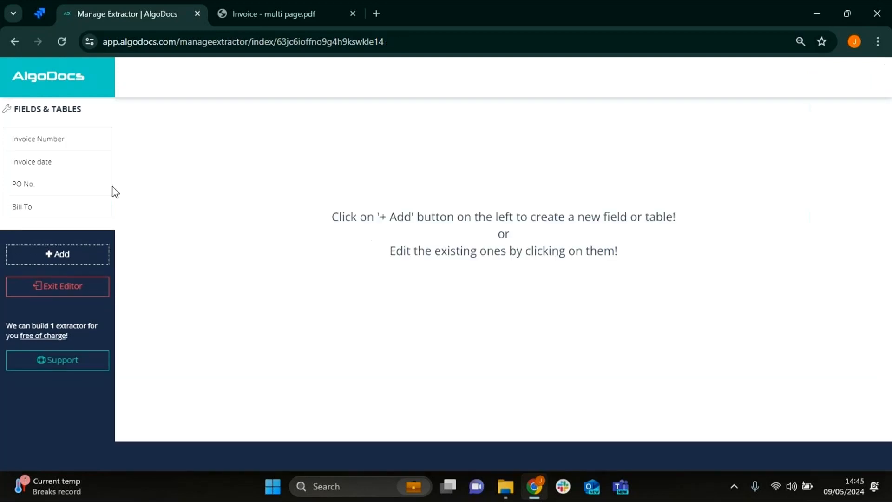
left_click(76, 254)
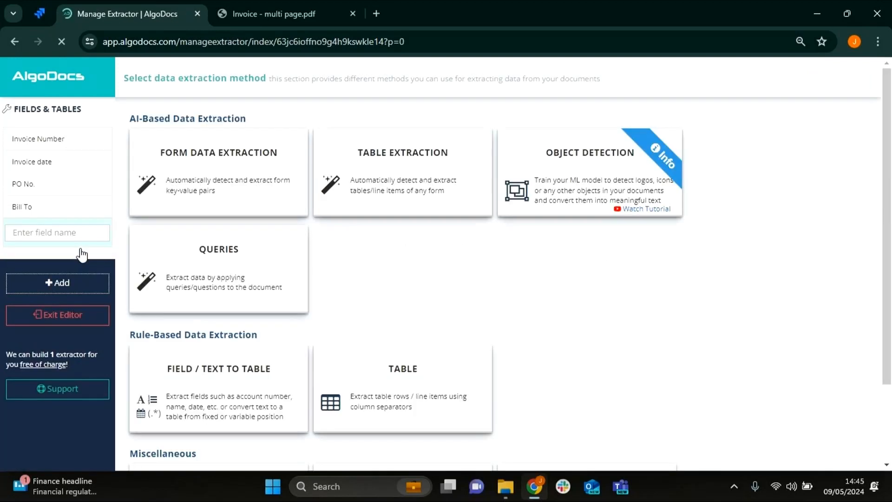
left_click(179, 386)
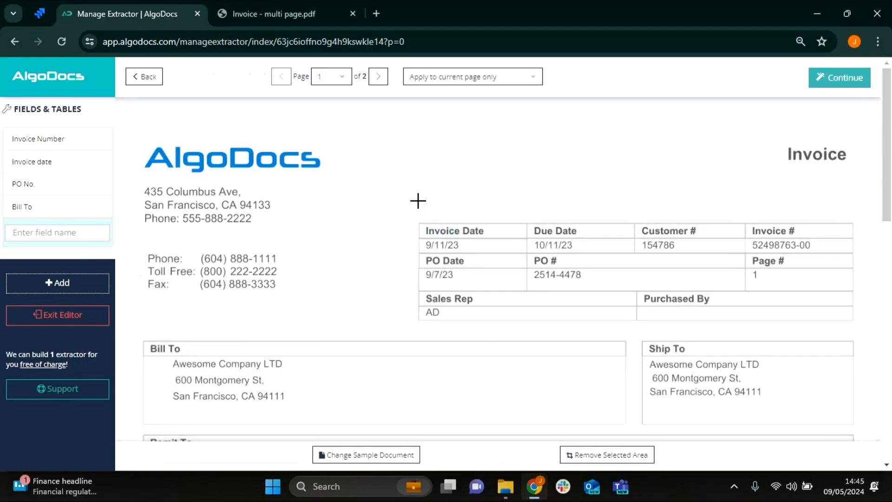
- Examine the line items and totals section on page 2 of the invoice PDF, and return to the extractor
left_click(307, 1)
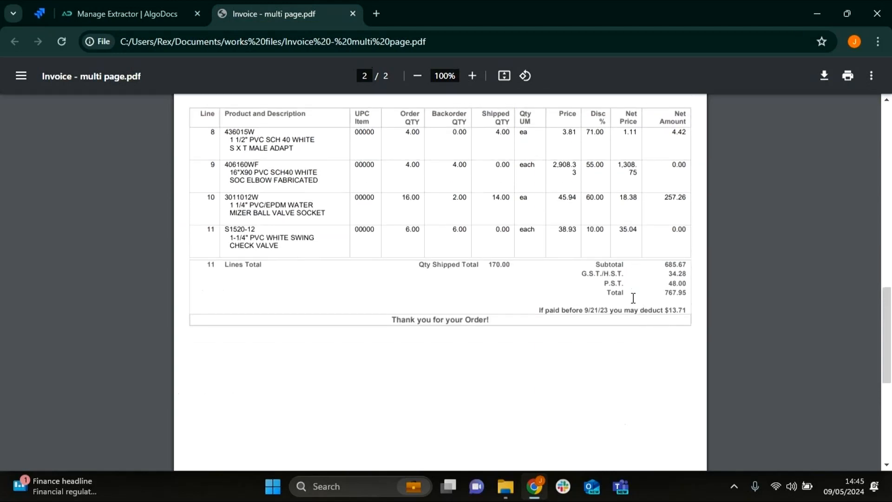
scroll(643, 303, "down", 5)
scroll(643, 303, "up", 4)
scroll(643, 303, "down", 4)
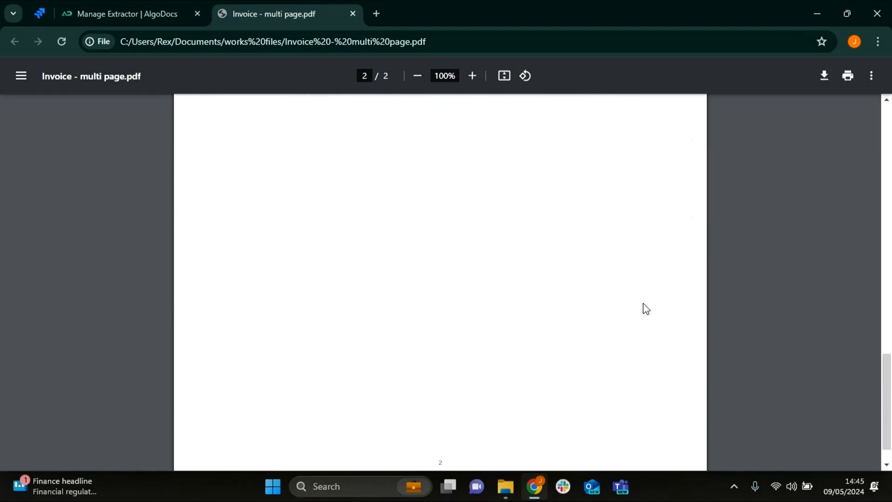
scroll(643, 305, "up", 7)
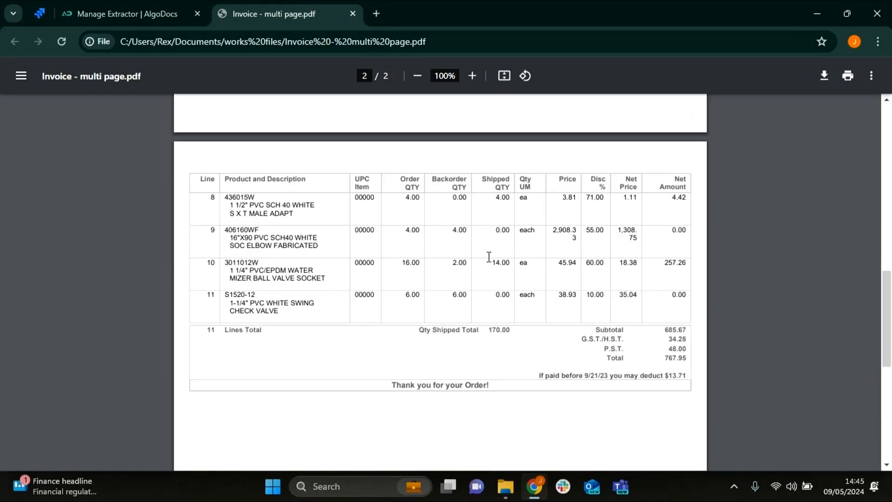
scroll(406, 240, "up", 3)
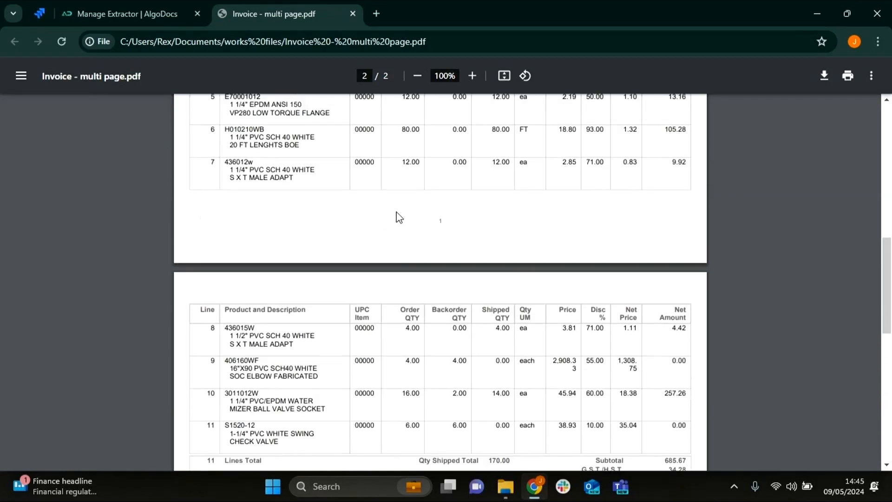
scroll(385, 274, "down", 1)
left_click(147, 23)
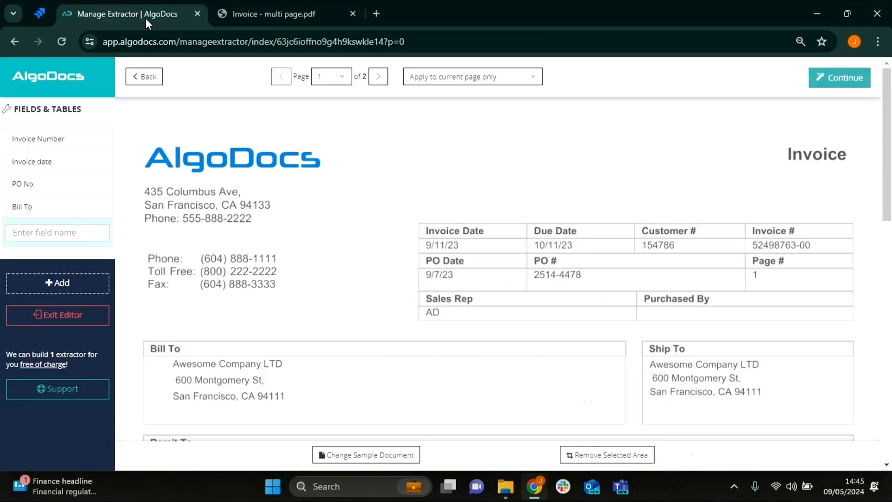
- Apply the new field's extraction to all remaining pages without selecting an area, and continue to the filters
left_click(455, 78)
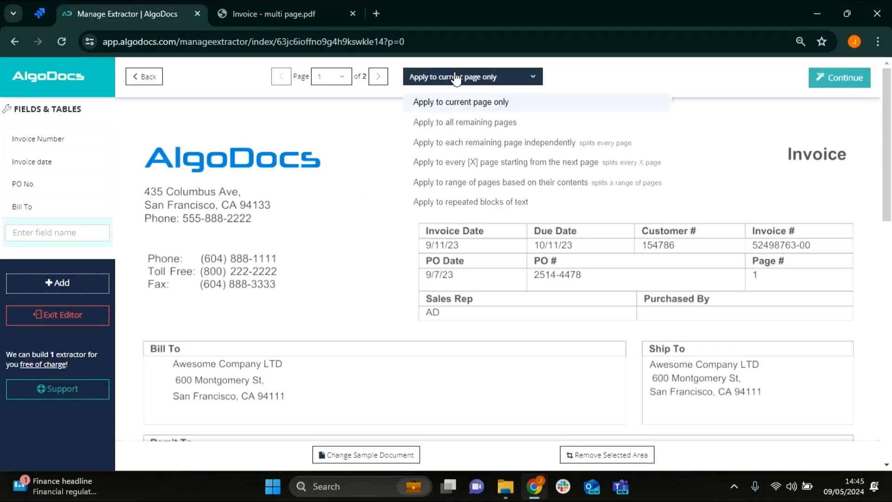
left_click(473, 123)
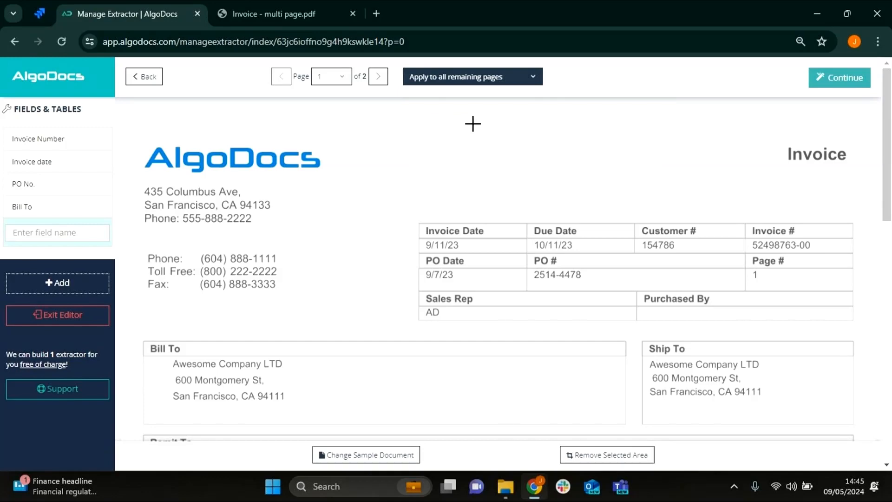
left_click(856, 82)
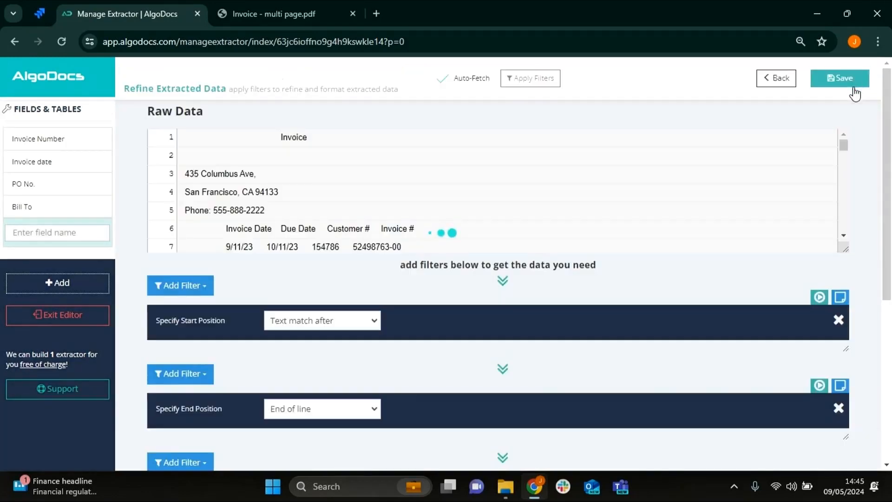
- Delete the Specify End Position filter from the new field, keeping the Specify Start Position filter
scroll(836, 196, "down", 3)
scroll(858, 290, "down", 4)
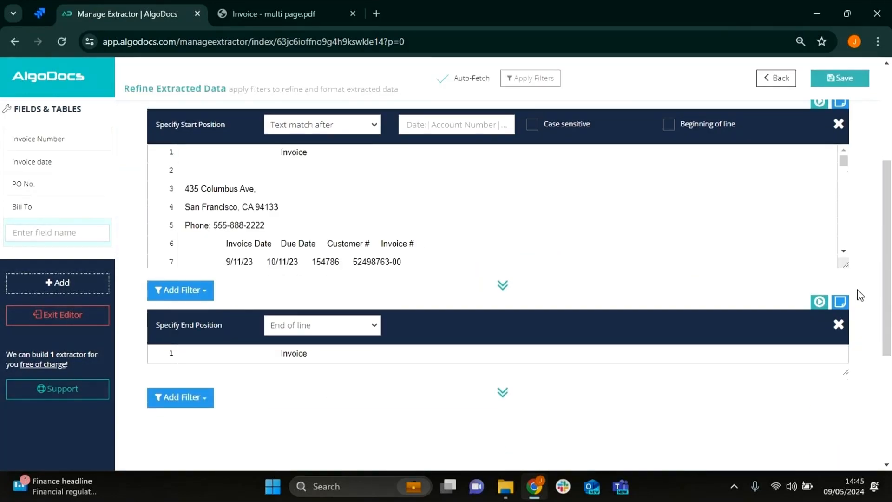
left_click(839, 324)
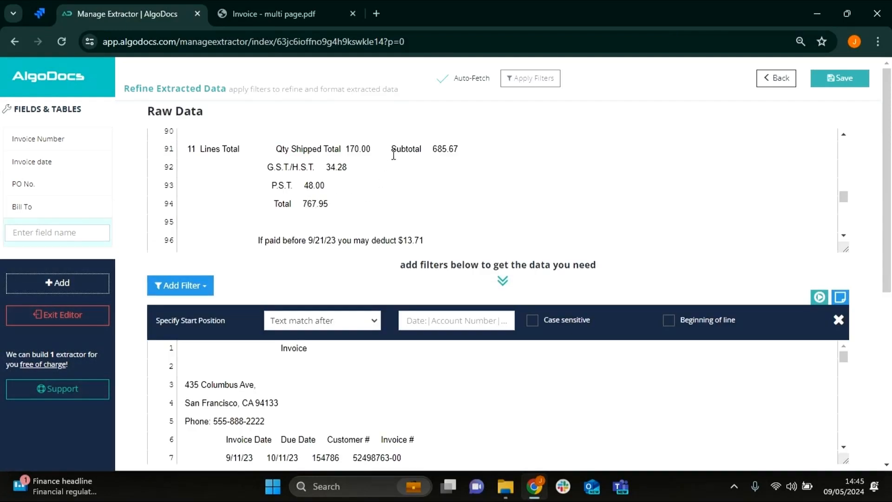
- Set the start position filter's "Text match after" value to "Subtotal" copied from the raw data
left_click_drag(400, 147, 428, 146)
key("ctrl+c")
left_click(433, 314)
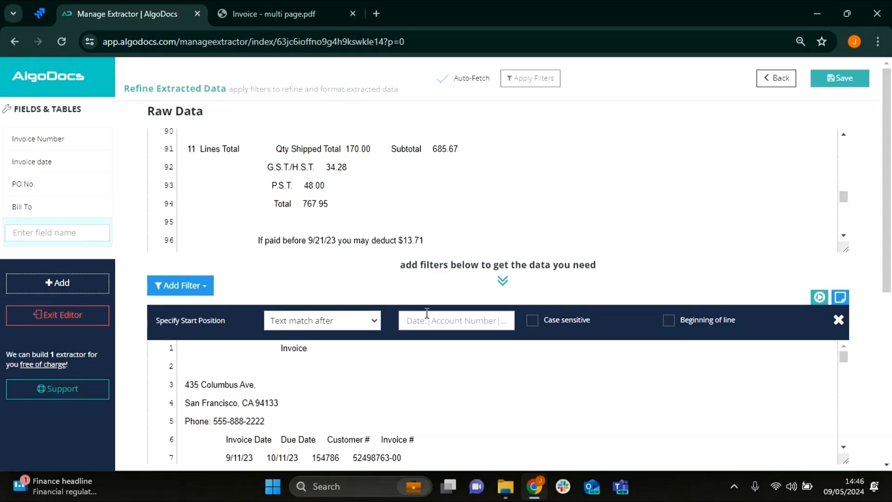
key("ctrl+v")
scroll(201, 331, "down", 3)
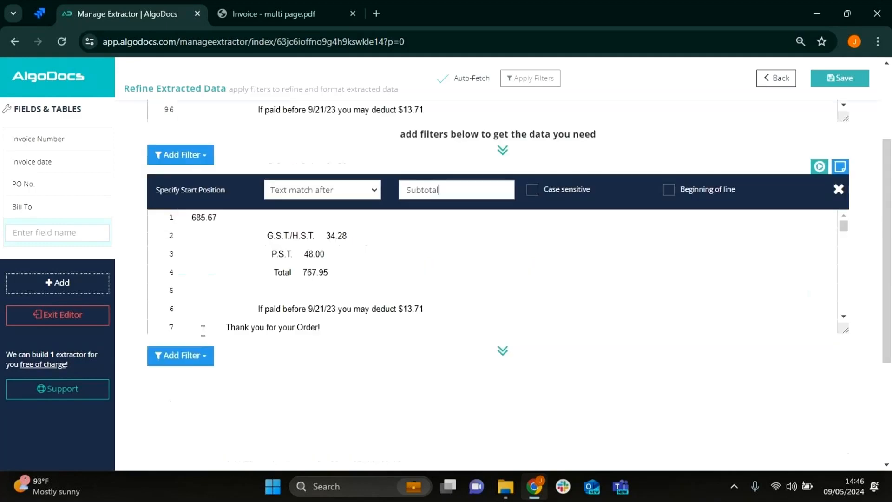
- Add a second Specify Start Position filter to the new field with "Text match after" set to "Total"
left_click(183, 361)
mouse_move(253, 388)
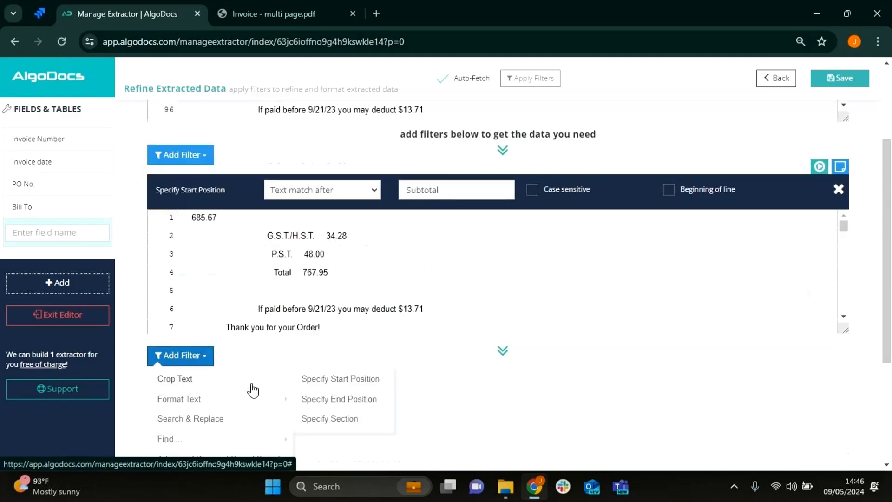
left_click(326, 379)
scroll(383, 373, "up", 1)
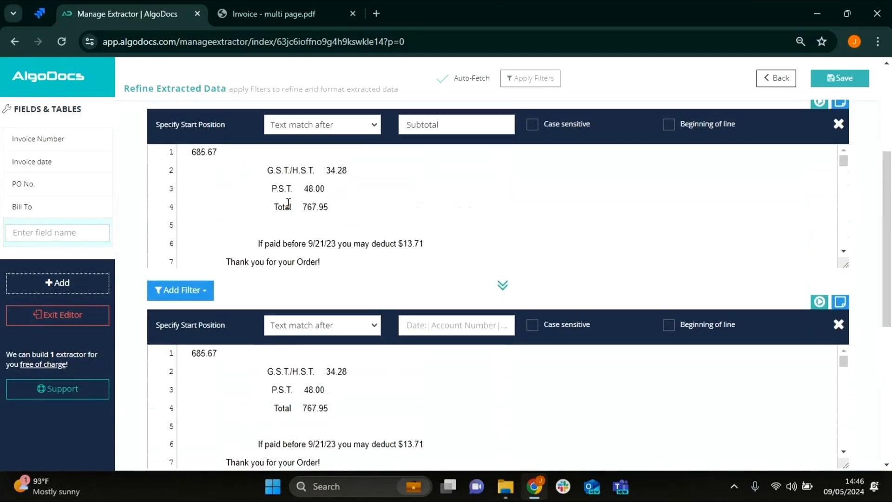
left_click(416, 326)
type("Total")
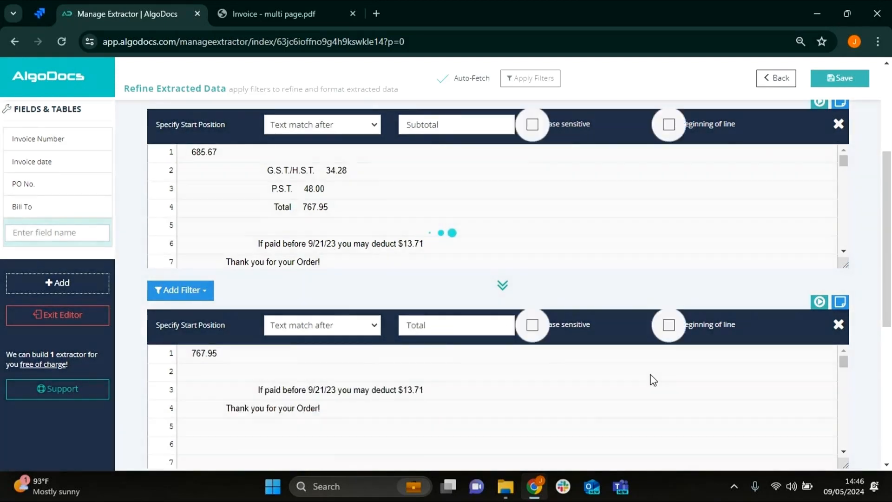
- Add a Specify End Position filter set to "End of line" after the "Total" start position filter
scroll(697, 375, "down", 3)
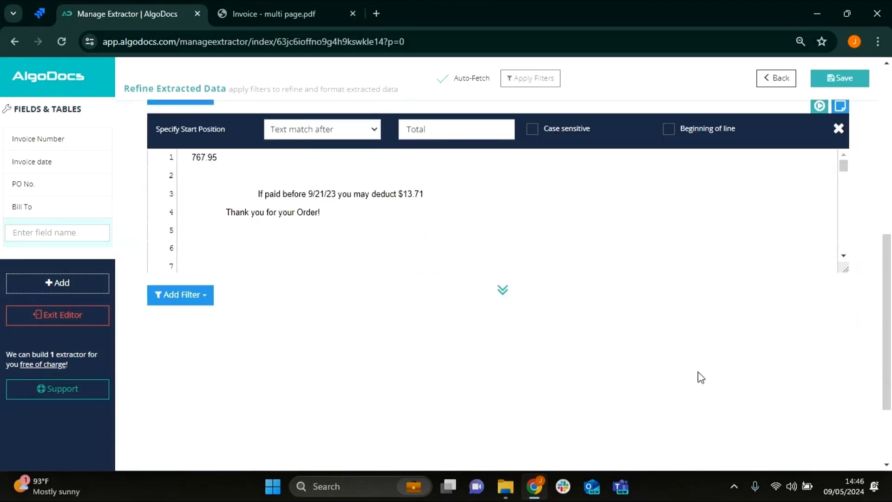
left_click(178, 300)
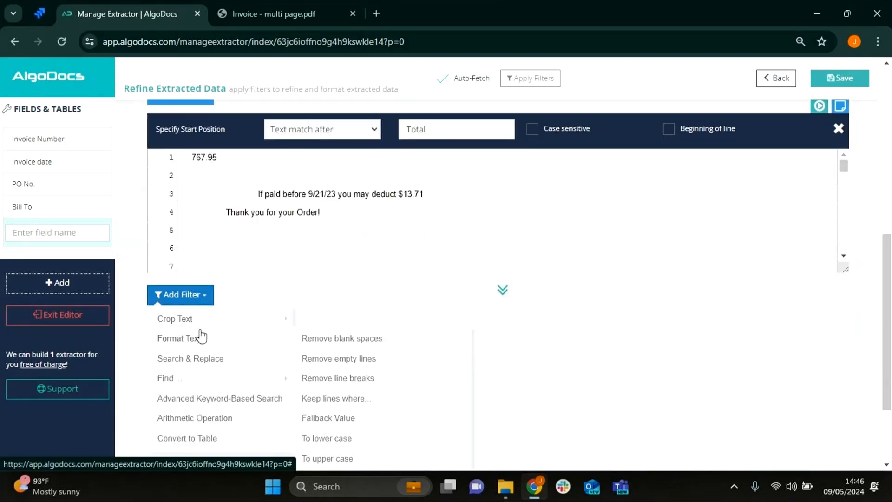
mouse_move(219, 321)
left_click(355, 338)
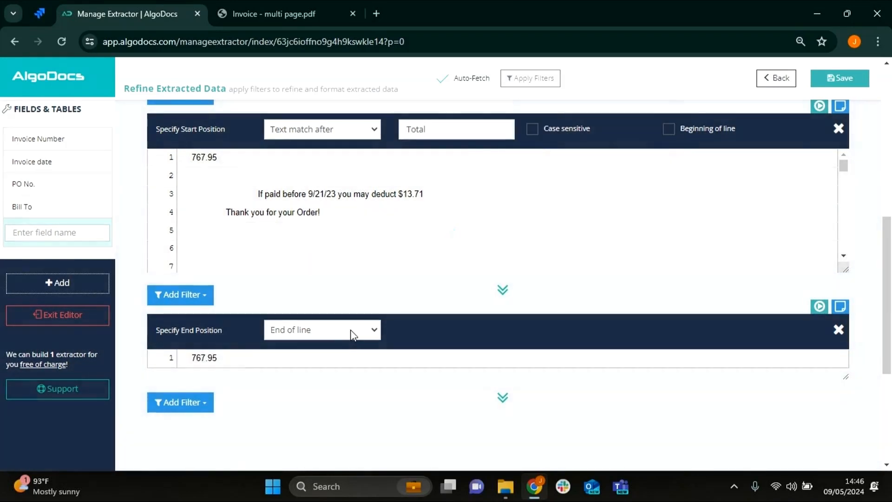
- Add a Find numbers filter after the end position filter and enable Format numbers with 2 decimal places
left_click(165, 403)
scroll(172, 382, "down", 2)
mouse_move(183, 355)
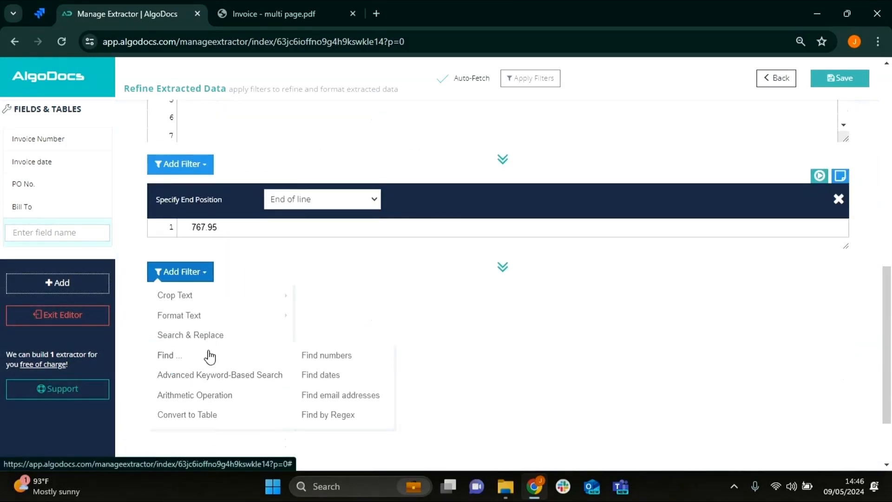
left_click(324, 356)
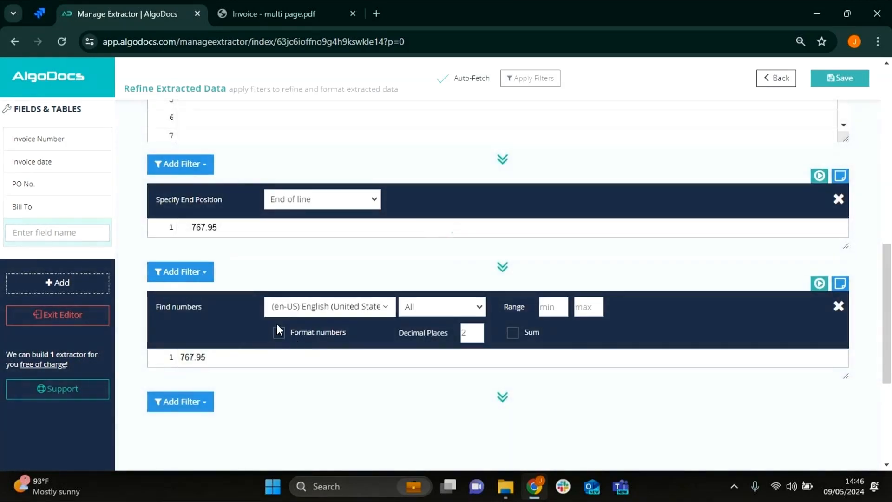
left_click(279, 331)
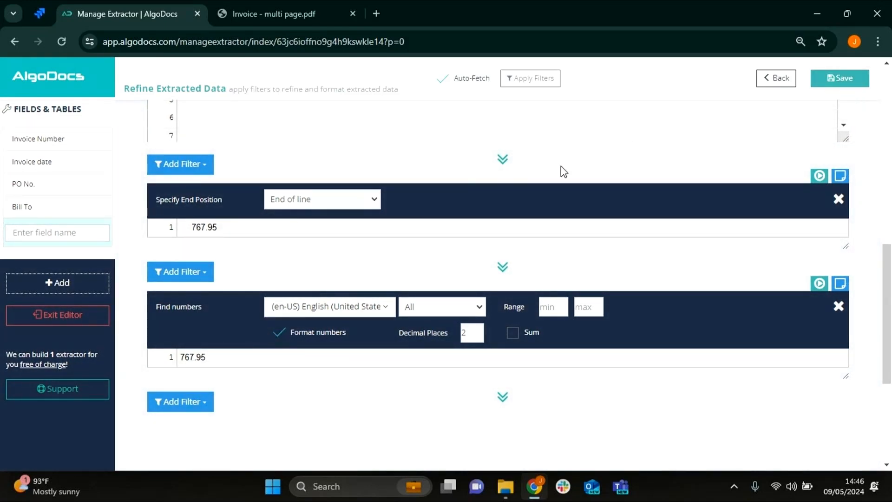
- Name the new field "Total" and save it
left_click(68, 227)
type("Total")
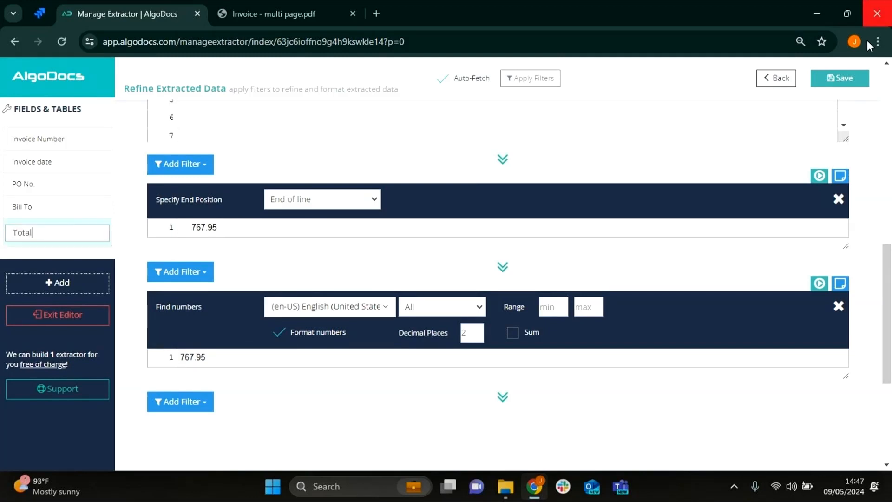
left_click(854, 79)
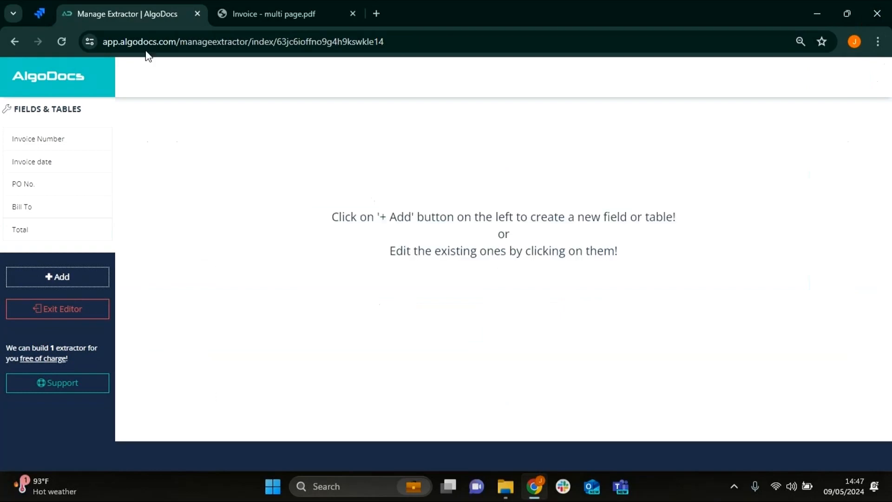
- Add a new rule-based Table extraction and place column separators between all line-item columns, from Line to Net Amount
left_click(78, 282)
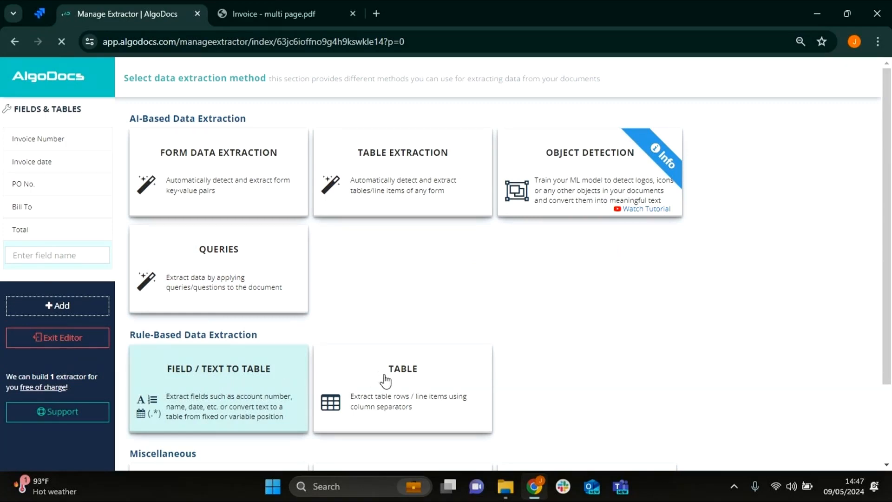
left_click(384, 382)
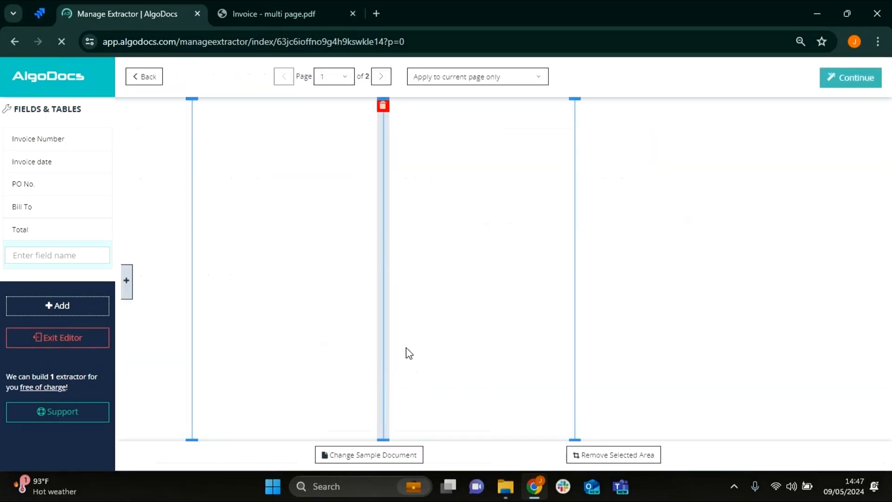
left_click_drag(574, 354, 783, 354)
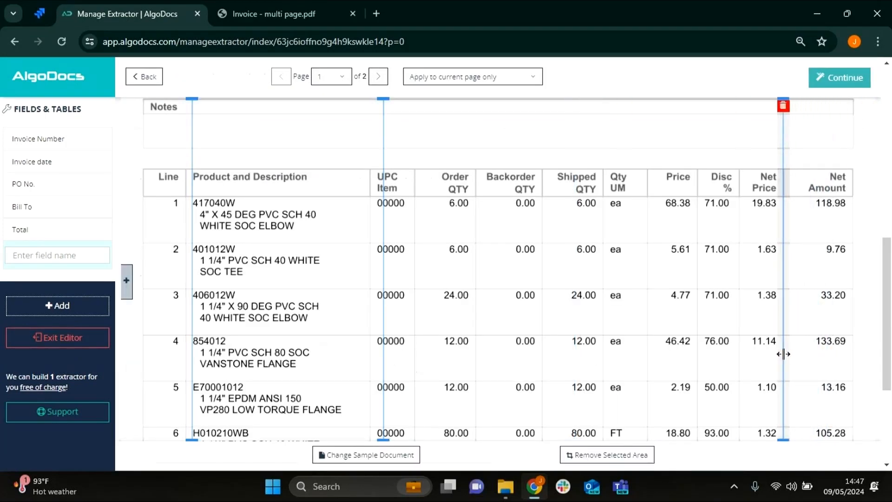
left_click_drag(383, 373, 736, 373)
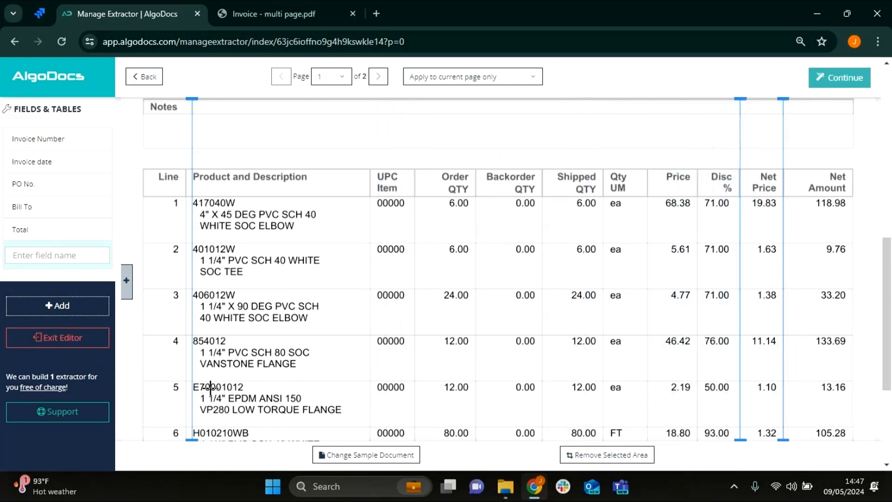
left_click_drag(192, 374, 694, 372)
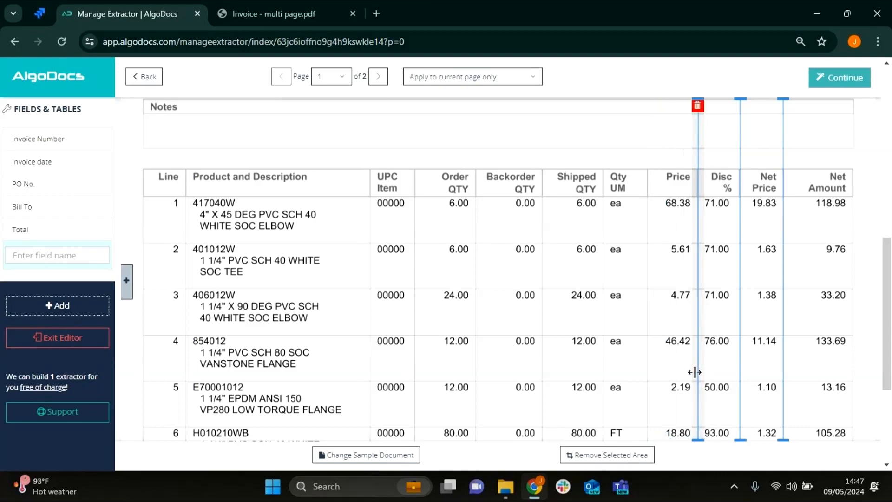
left_click(126, 281)
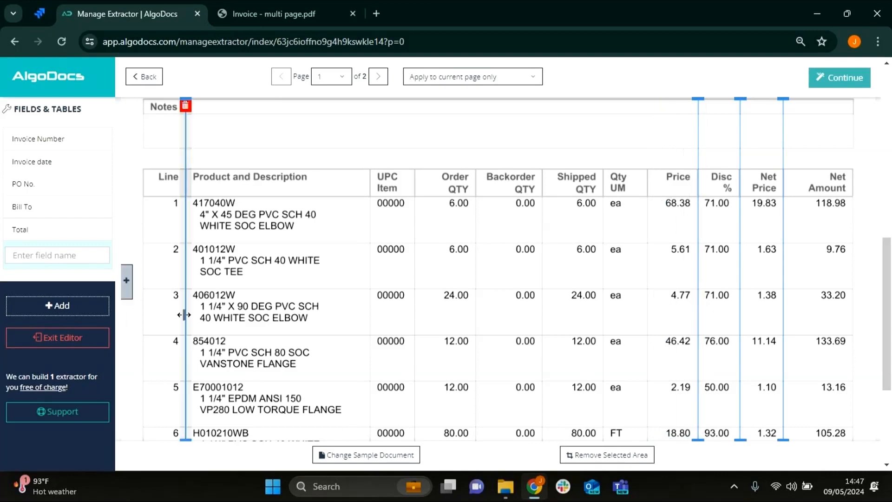
- Set the table's column separators to apply to all remaining pages
scroll(326, 199, "up", 8)
left_click(455, 80)
left_click(464, 124)
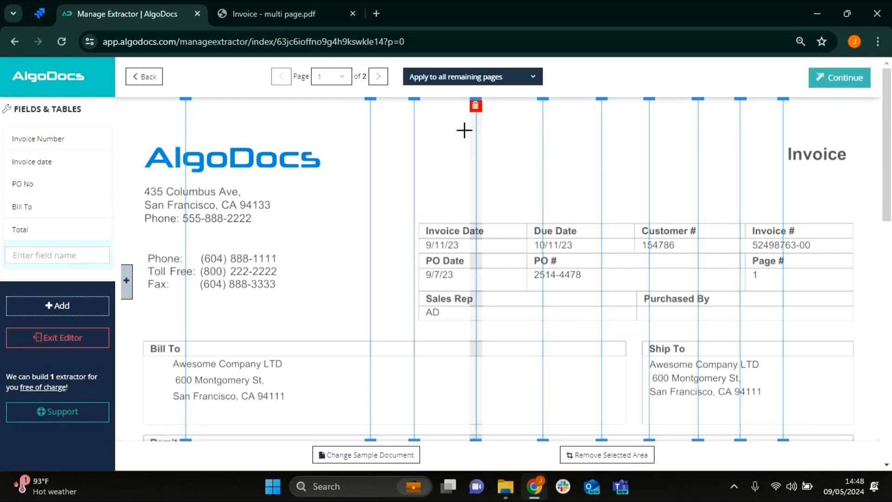
- Examine how the line-item table continues across both pages of the invoice PDF, and return to the extractor
left_click(290, 14)
scroll(433, 242, "down", 8)
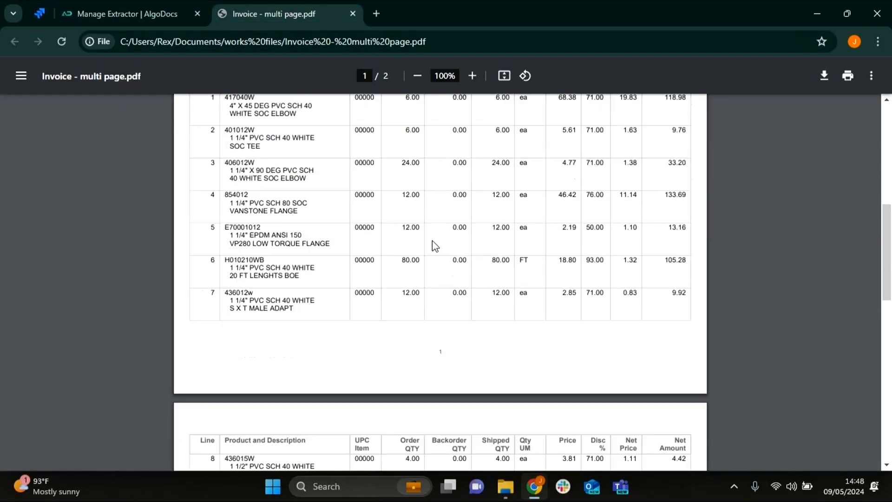
scroll(432, 255, "down", 7)
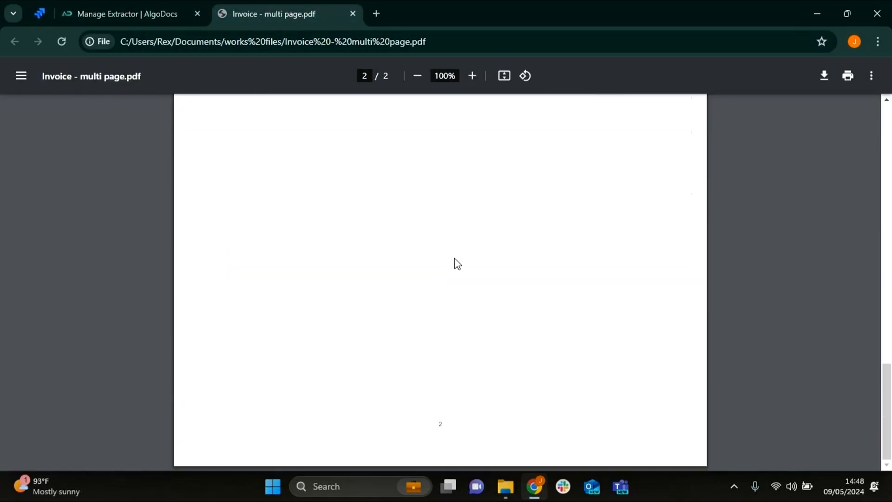
scroll(458, 262, "up", 10)
scroll(462, 260, "down", 8)
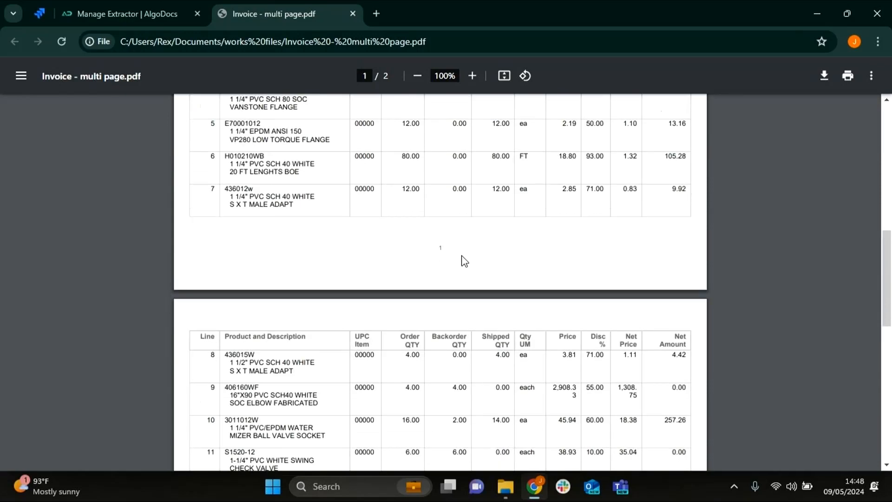
scroll(453, 271, "down", 4)
scroll(446, 273, "up", 8)
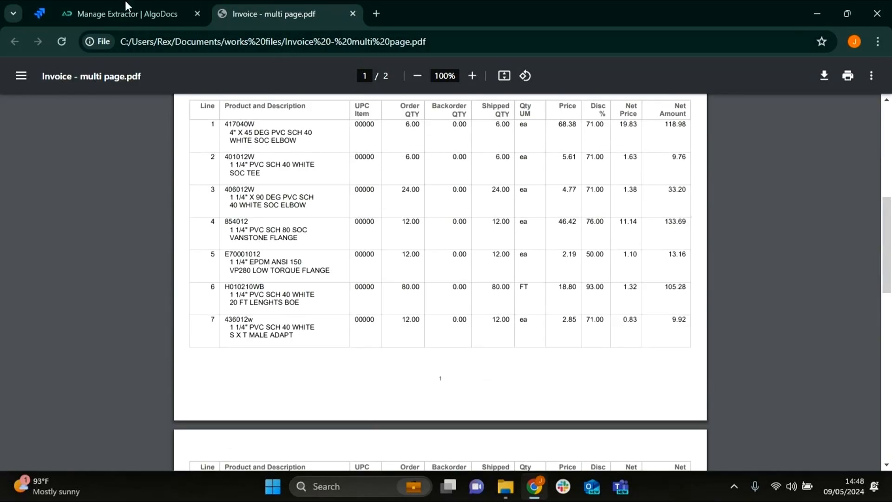
left_click(83, 3)
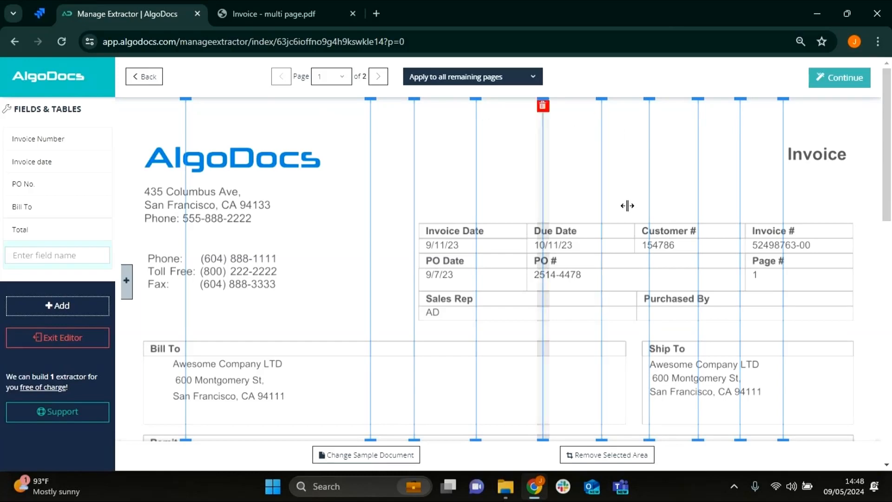
- Continue to the table's filters and compare the raw line-item rows with the item descriptions in the invoice PDF
left_click(836, 80)
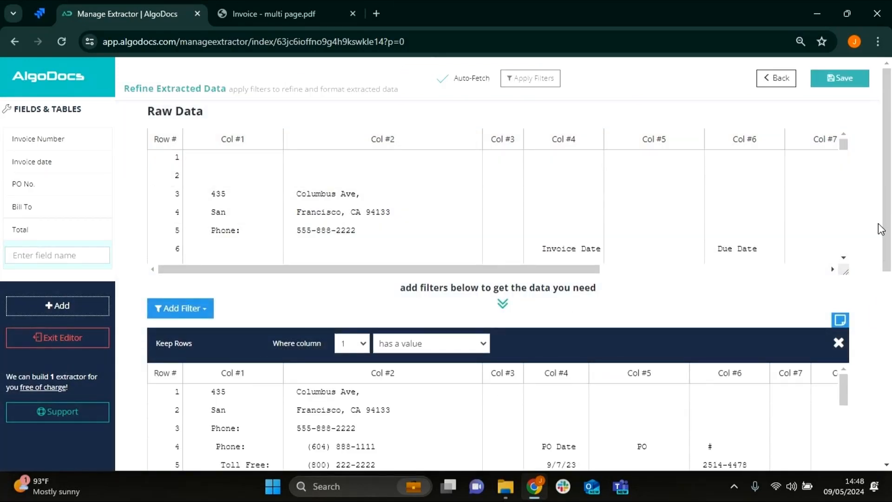
scroll(882, 229, "down", 3)
scroll(881, 230, "up", 3)
scroll(416, 164, "down", 5)
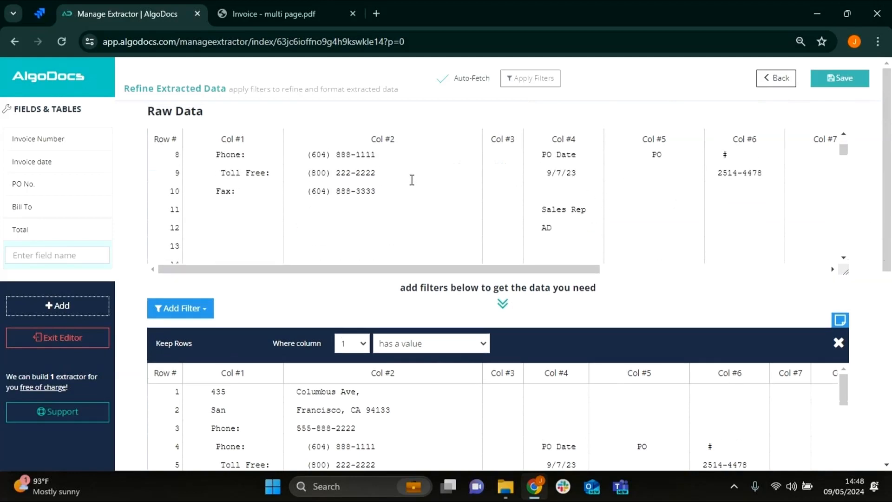
scroll(422, 193, "down", 5)
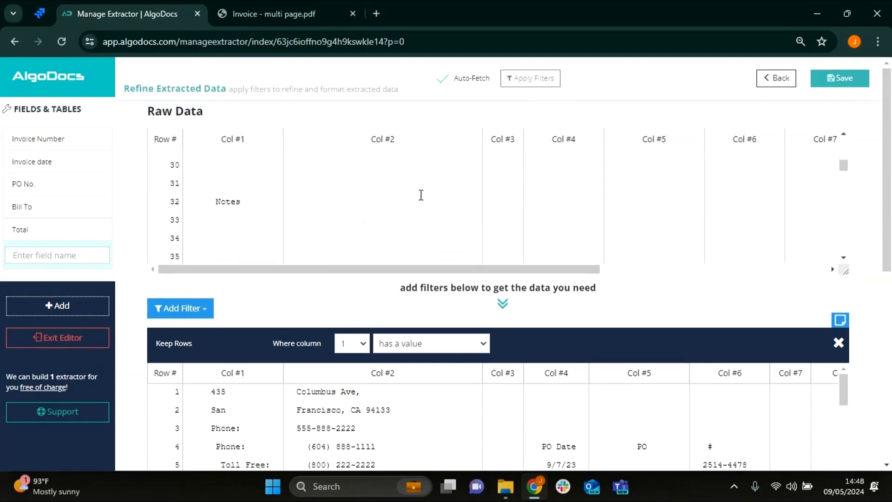
scroll(424, 195, "up", 3)
scroll(426, 201, "down", 8)
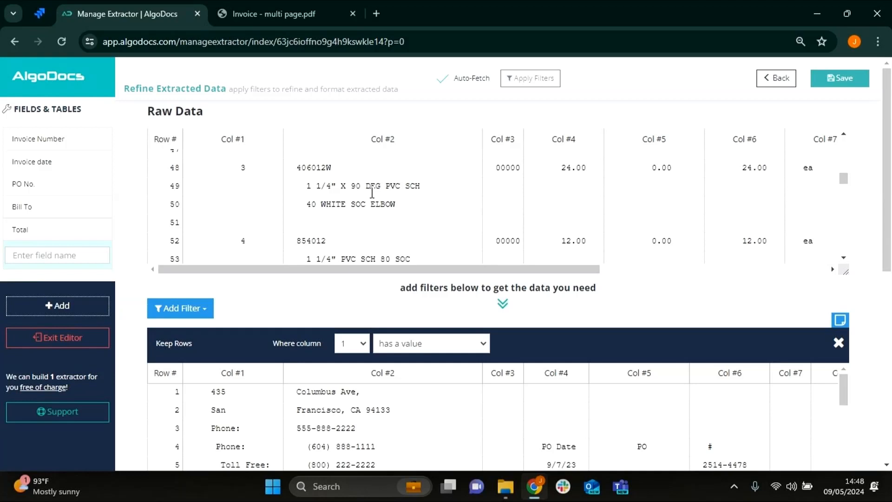
left_click(272, 14)
scroll(283, 246, "up", 3)
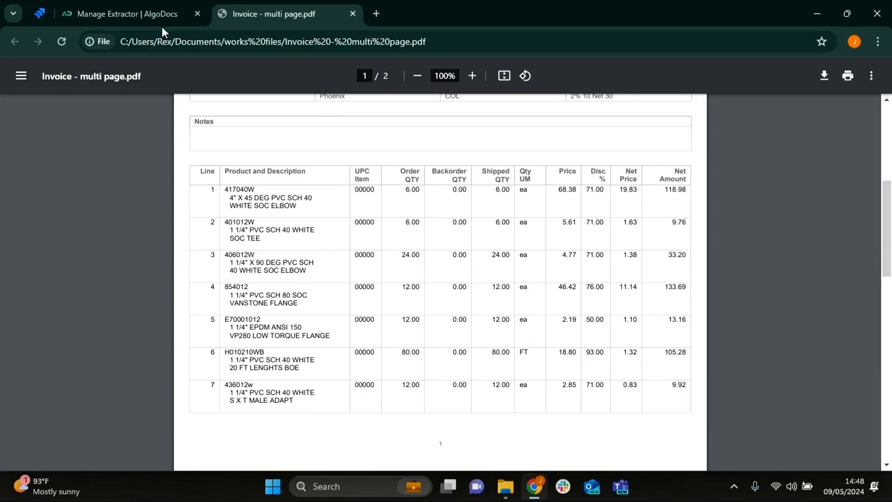
left_click(126, 14)
- Replace the default Keep Rows filter with a Merge Rows filter where column 1 has a value, and review the merged rows
scroll(357, 200, "down", 3)
left_click(839, 214)
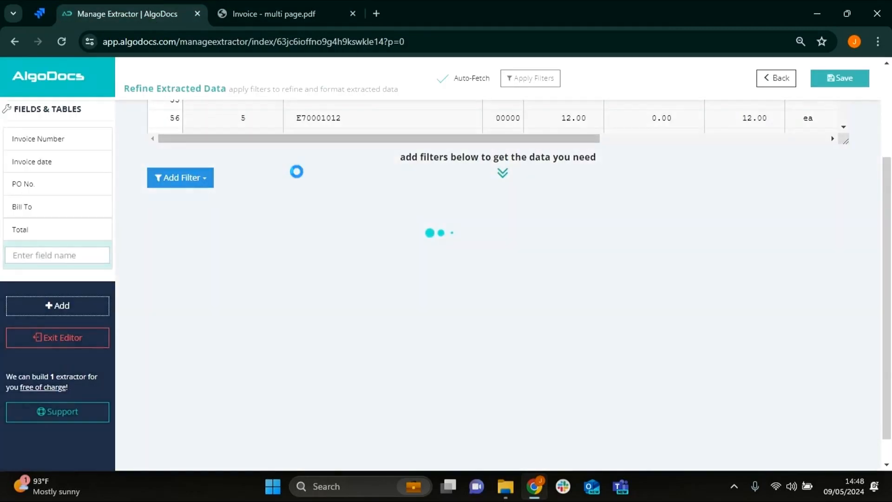
left_click(190, 183)
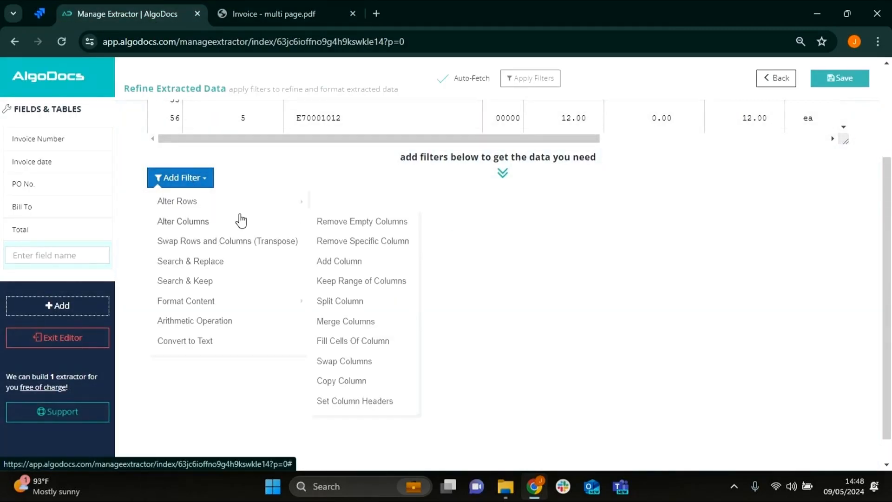
mouse_move(259, 205)
left_click(327, 242)
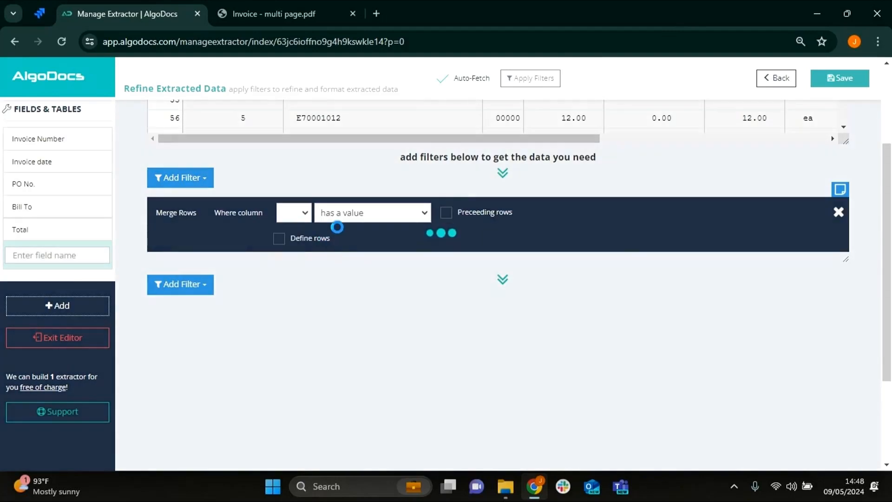
scroll(411, 318, "down", 3)
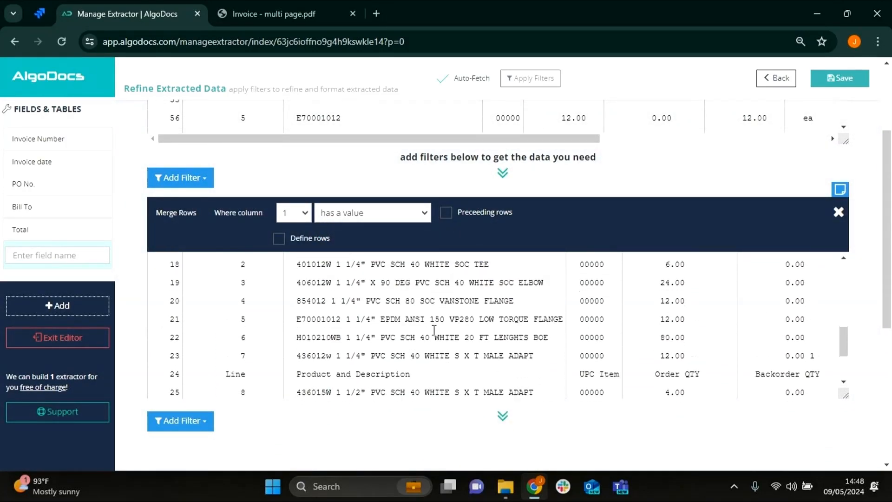
scroll(434, 330, "down", 2)
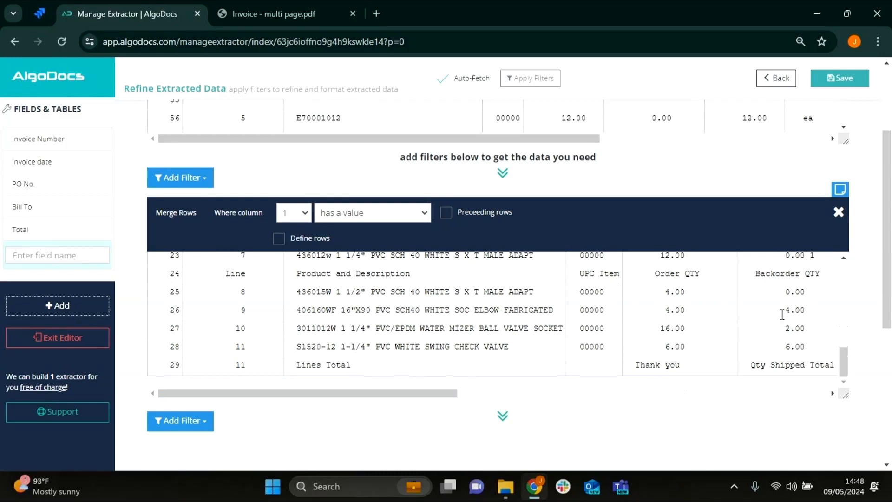
scroll(299, 324, "up", 7)
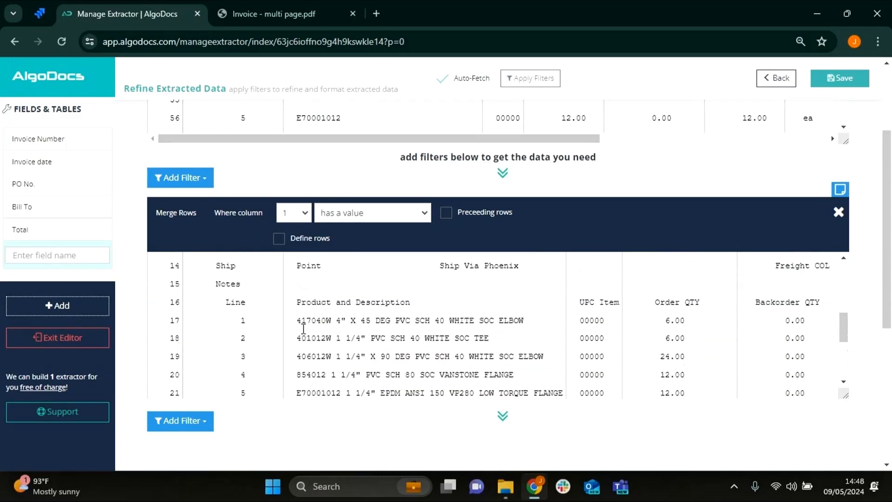
scroll(504, 329, "down", 3)
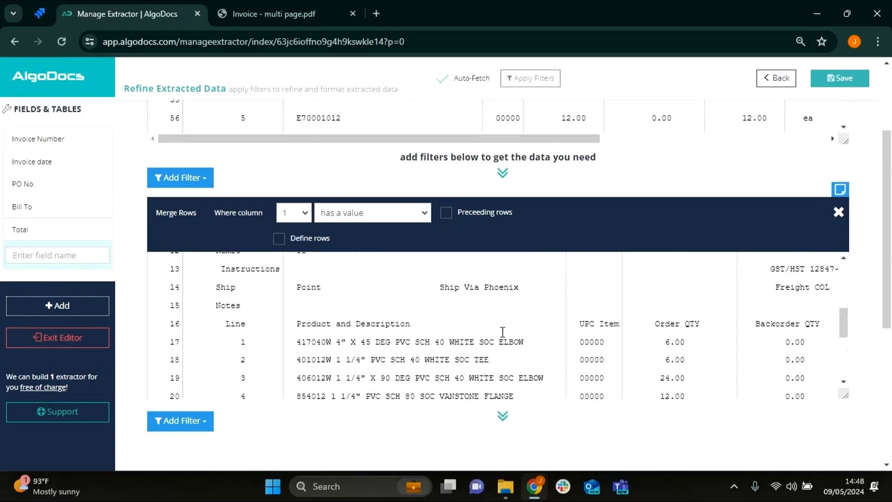
- Add a Keep Rows filter after the merged rows that keeps rows where column 4 is a float number
scroll(502, 331, "down", 4)
scroll(872, 302, "down", 3)
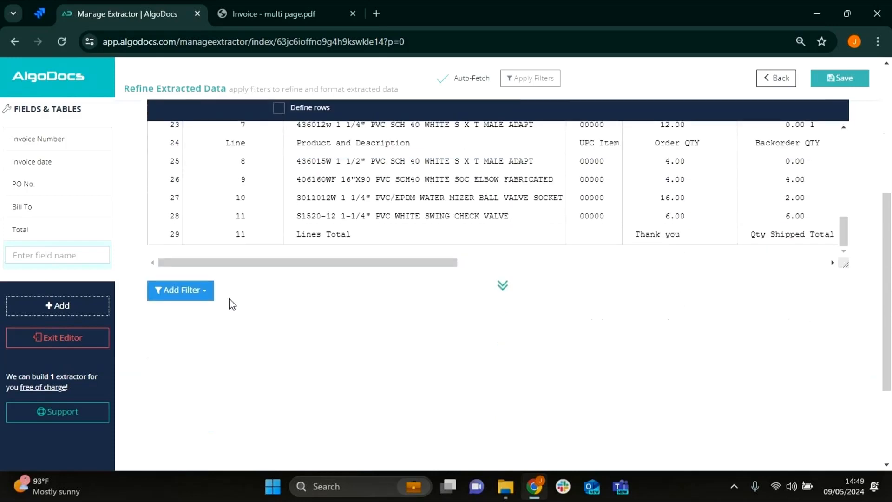
left_click(174, 293)
mouse_move(219, 321)
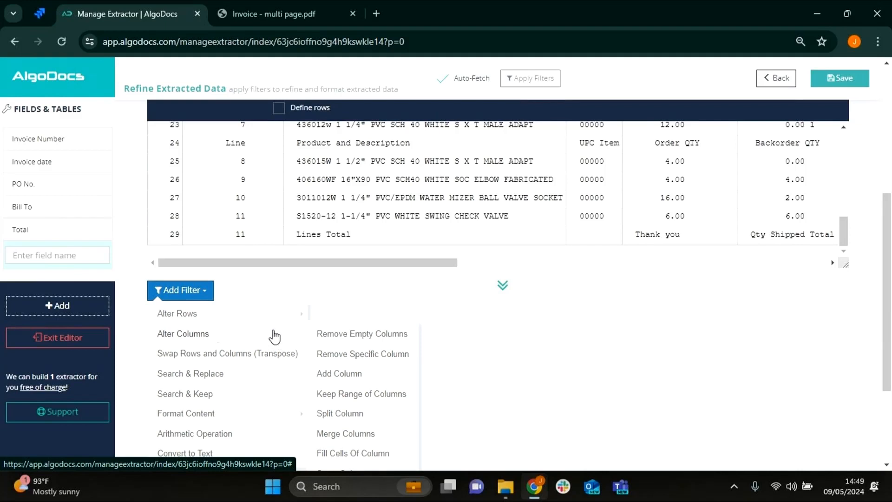
mouse_move(278, 321)
left_click(325, 314)
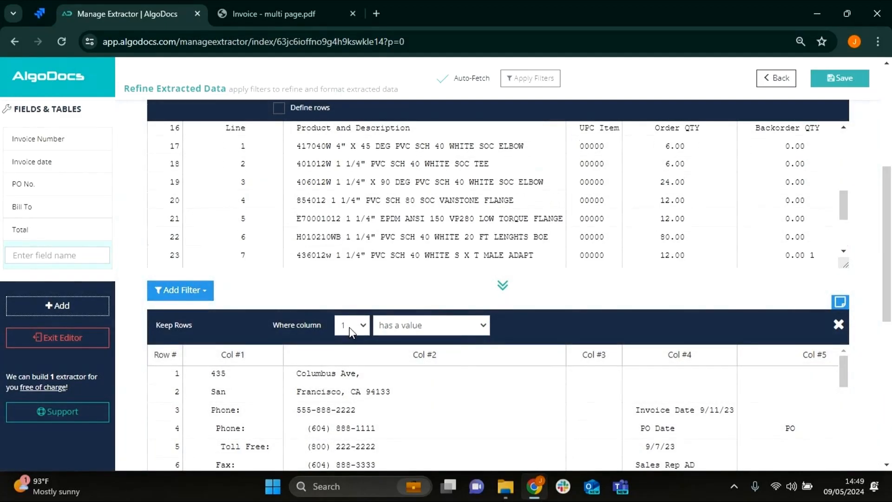
left_click(349, 328)
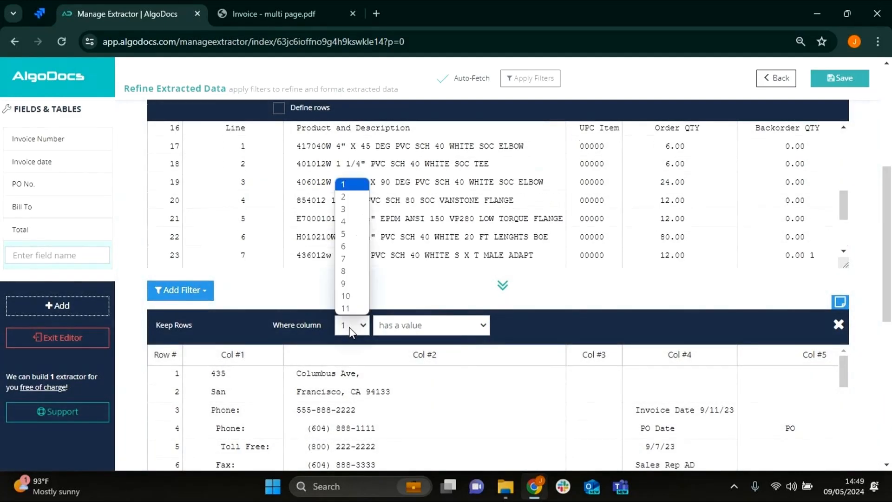
left_click(354, 221)
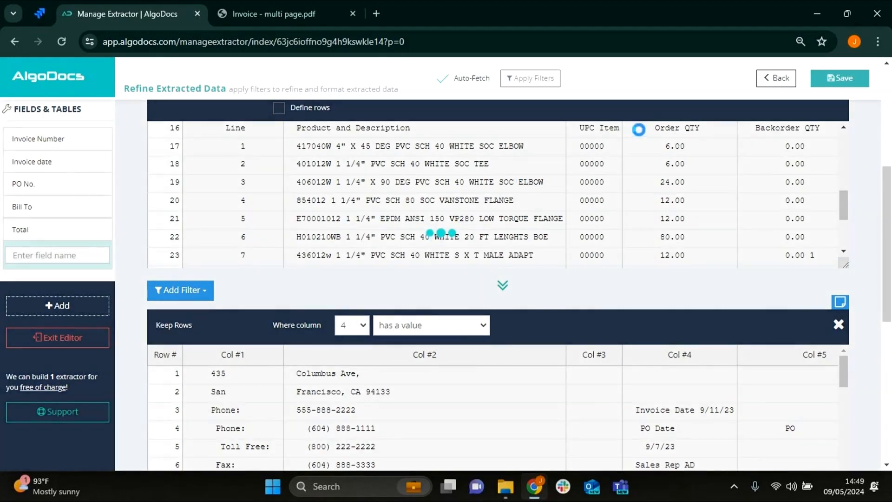
left_click(394, 325)
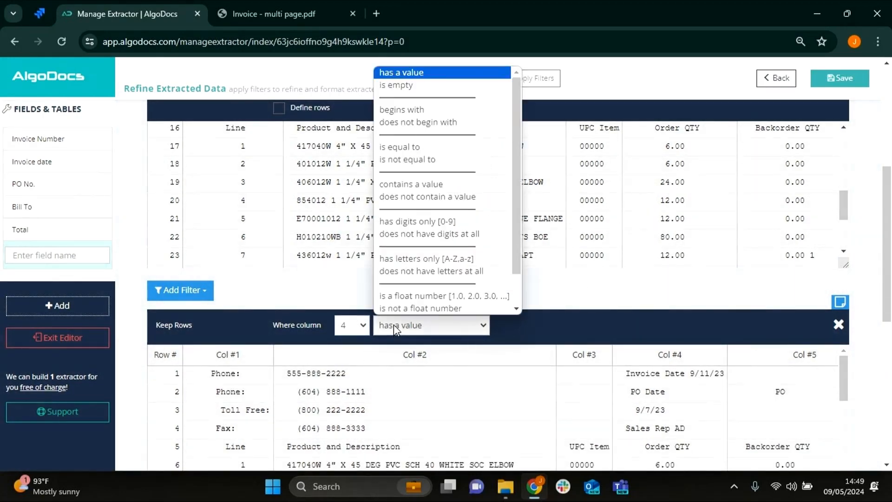
left_click(403, 296)
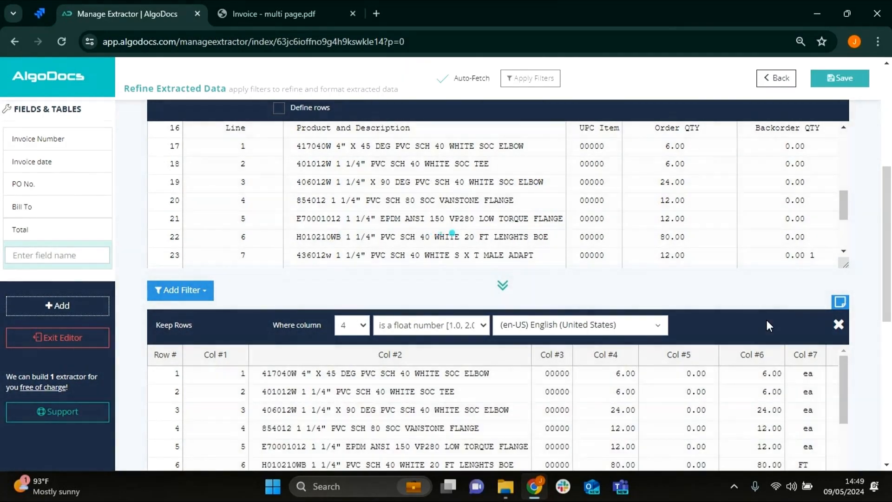
- Compare the kept rows with the line items on both pages of the invoice PDF, and return to the extractor
scroll(828, 363, "down", 3)
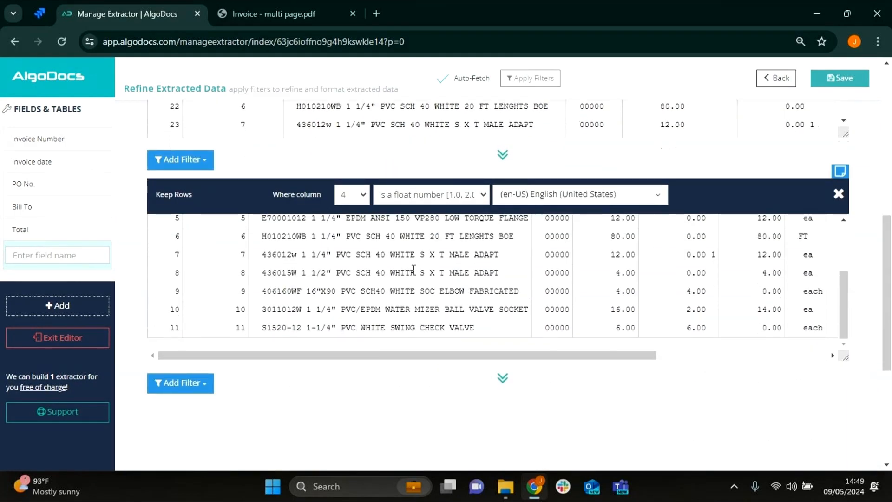
scroll(402, 289, "down", 2)
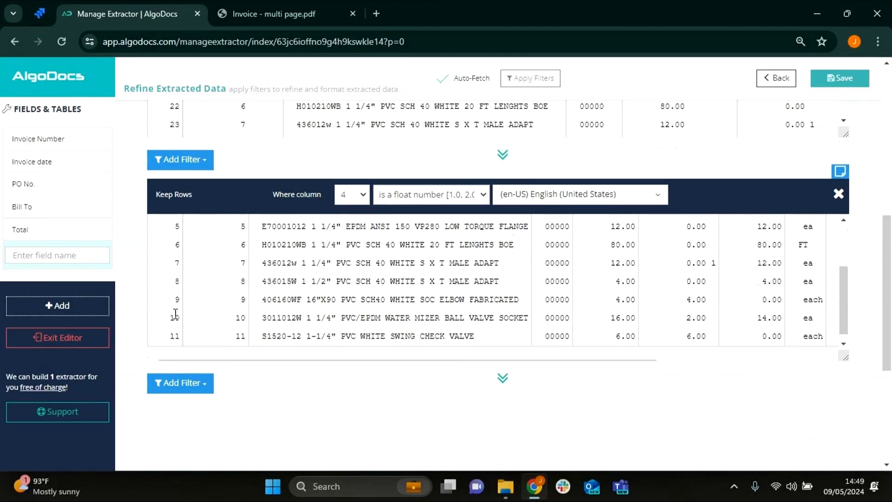
scroll(195, 297, "up", 2)
left_click(276, 14)
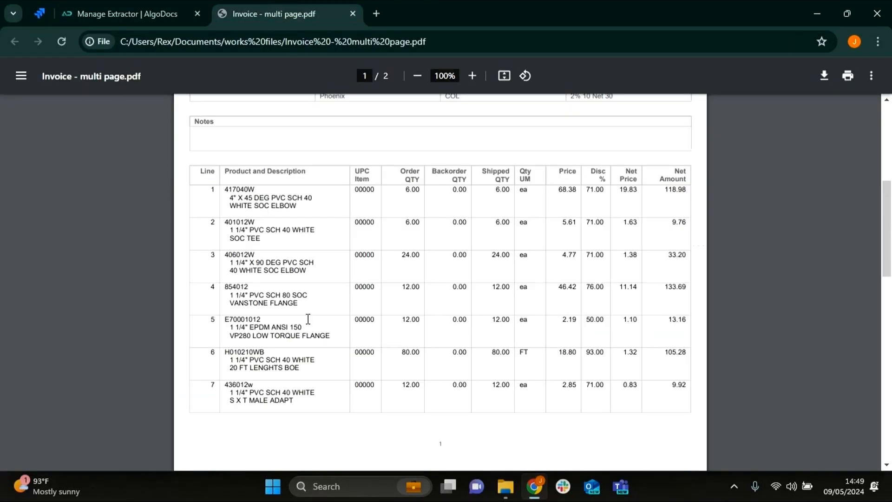
scroll(300, 322, "down", 5)
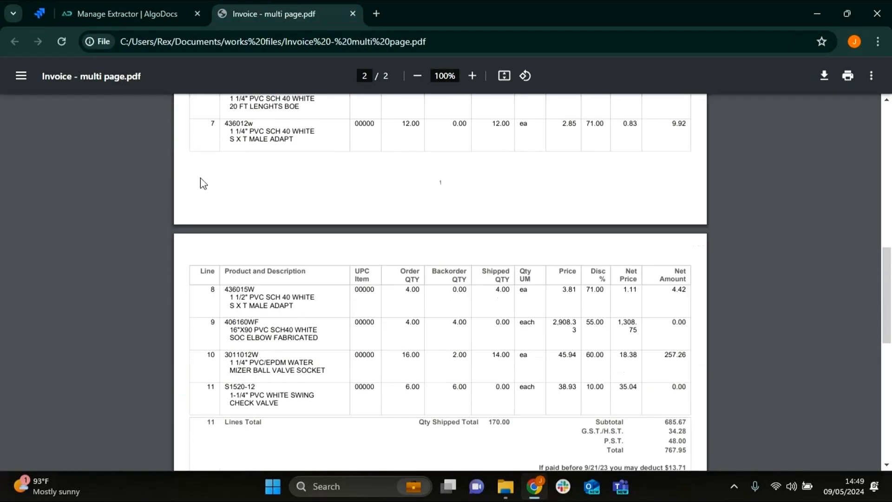
left_click(116, 12)
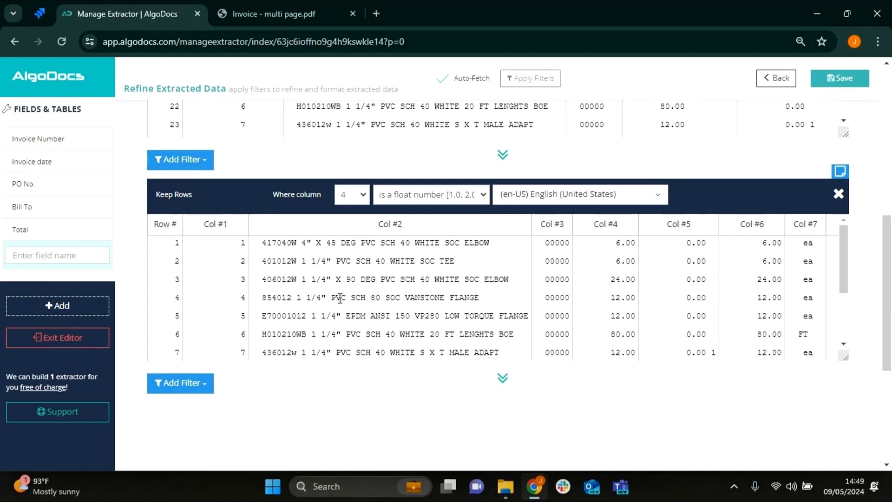
- Name the line-items table Items and review its kept rows
left_click(65, 251)
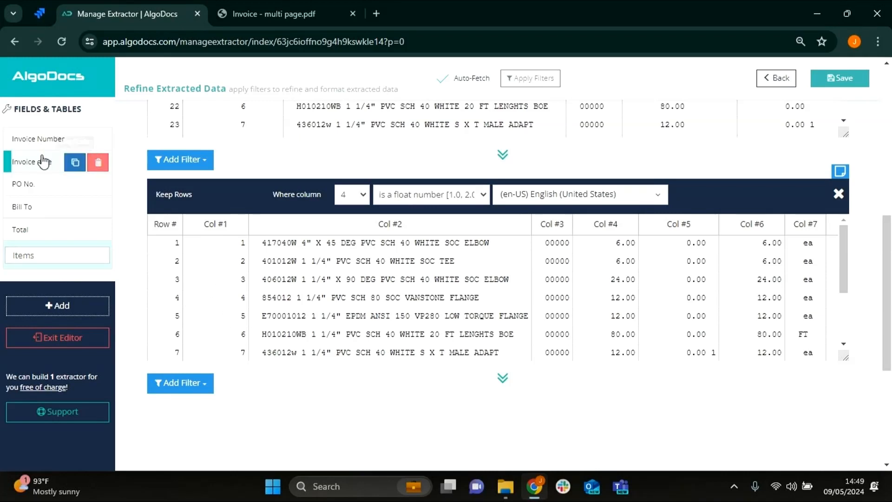
mouse_move(49, 171)
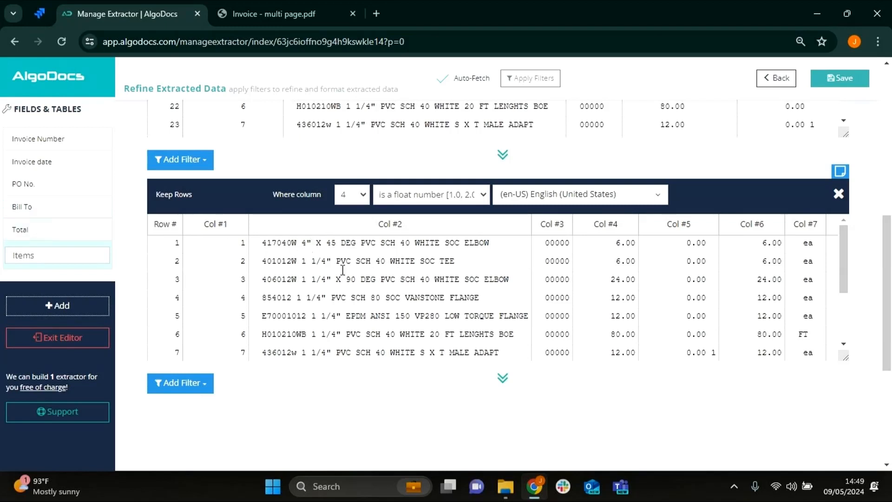
scroll(388, 270, "down", 2)
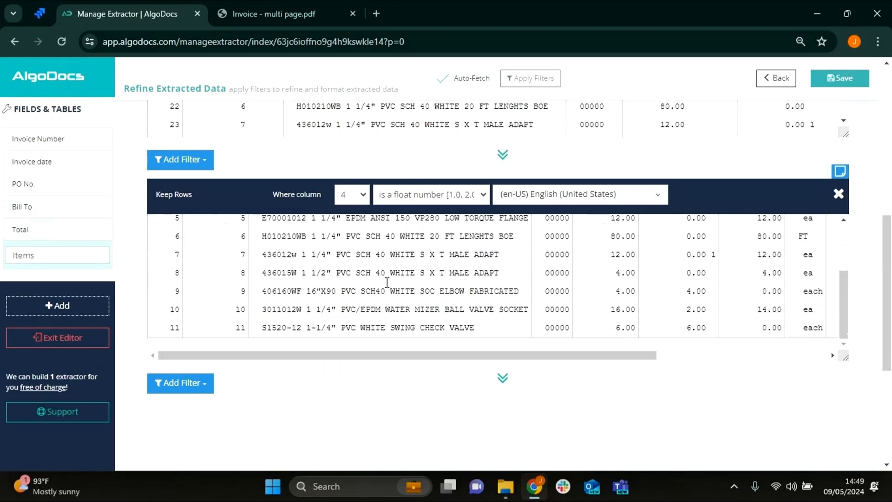
scroll(382, 321, "down", 2)
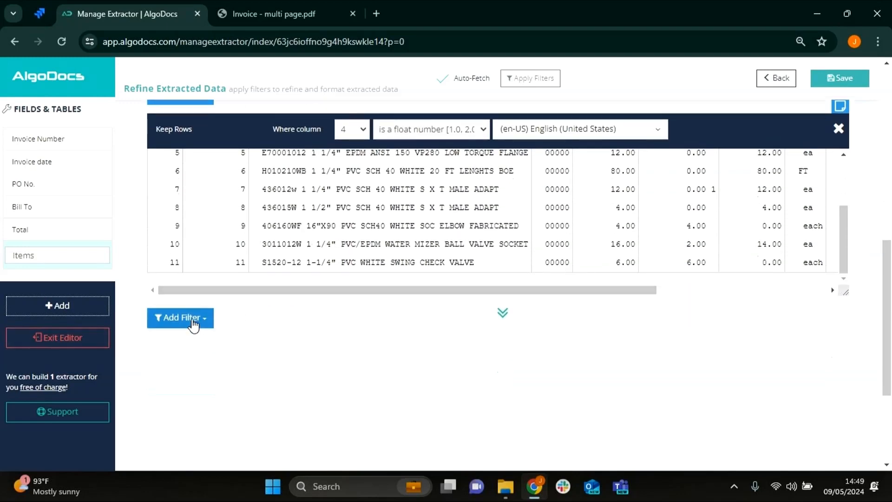
- Add an Add Column filter that inserts an empty column after column 0, ahead of the line numbers
left_click(193, 327)
scroll(237, 297, "down", 3)
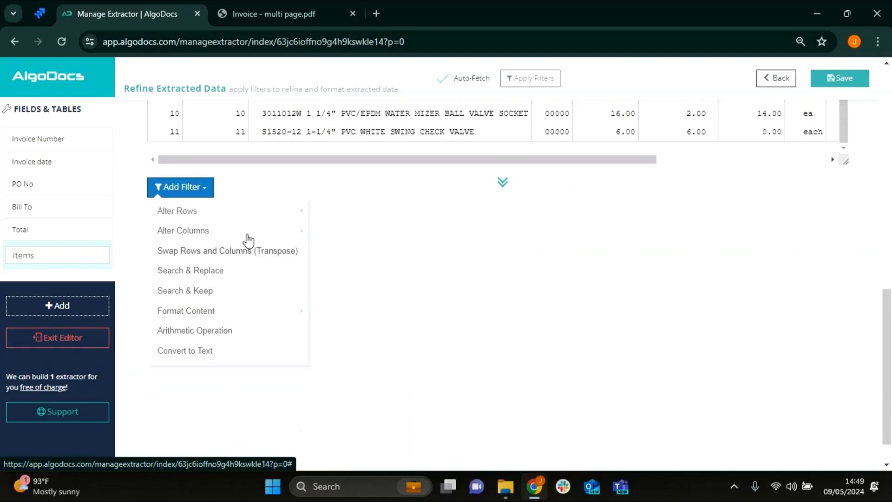
mouse_move(259, 237)
left_click(340, 271)
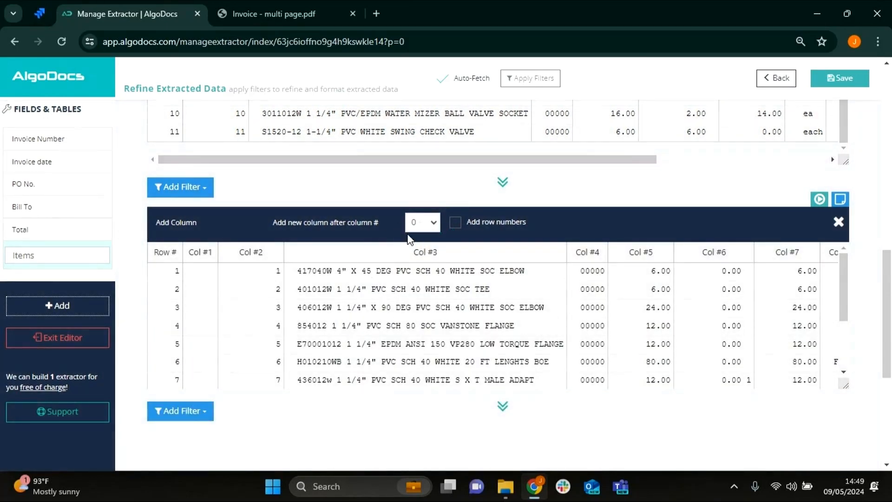
left_click(421, 223)
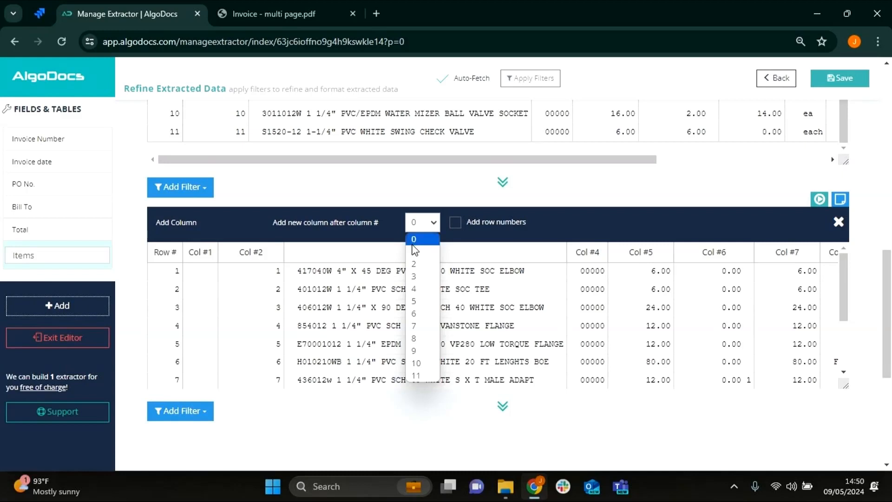
left_click(367, 207)
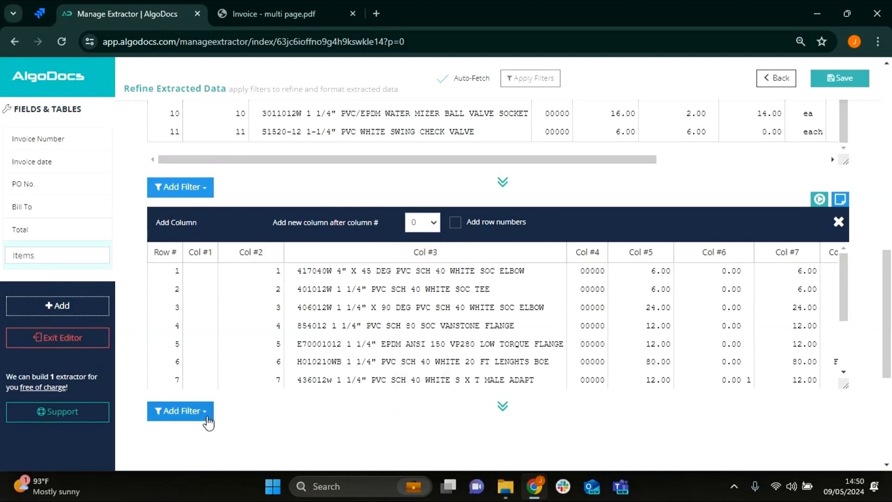
- Add a Fill Cells Of Column filter that replaces the cells of column 1 with the Invoice Number value
left_click(181, 411)
scroll(297, 372, "down", 3)
mouse_move(273, 328)
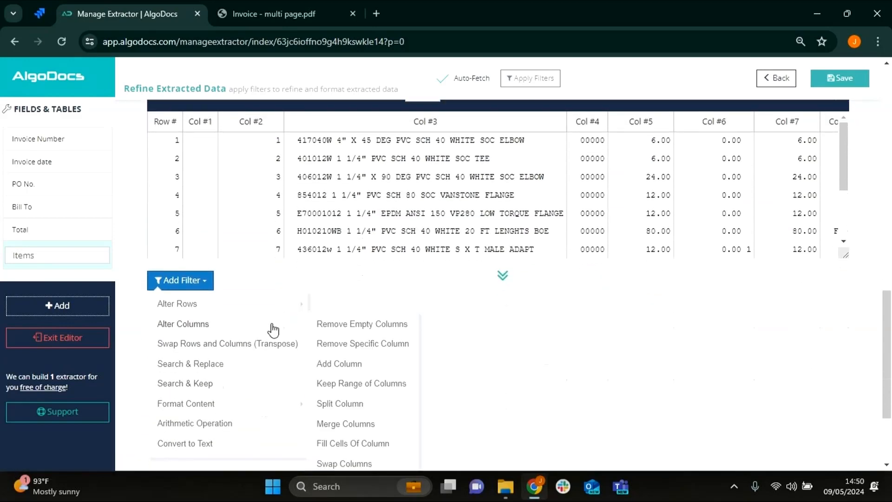
scroll(325, 338, "down", 3)
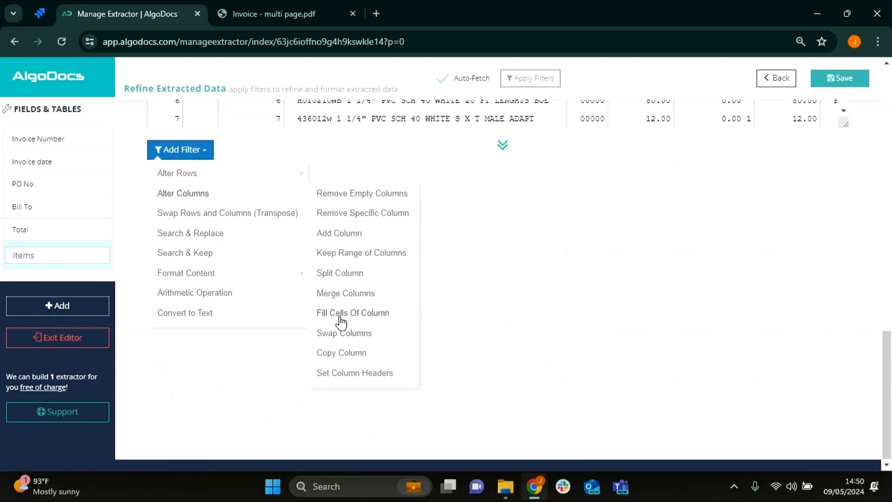
left_click(342, 316)
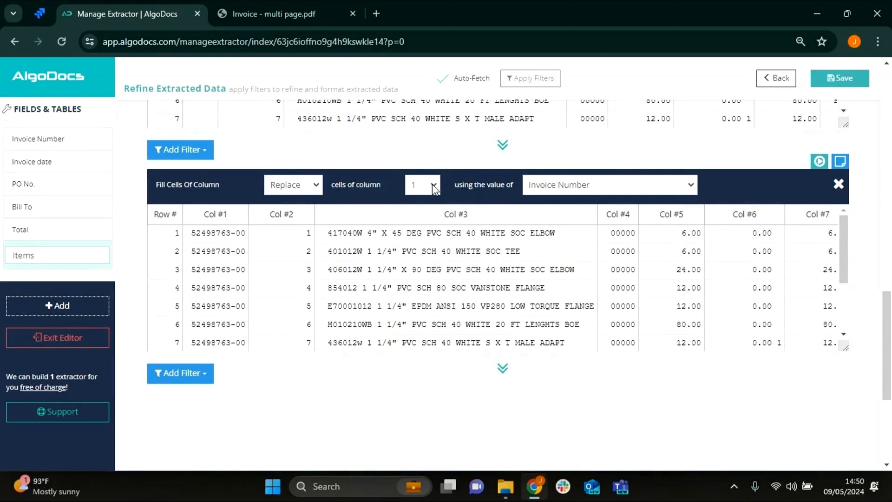
scroll(201, 339, "down", 3)
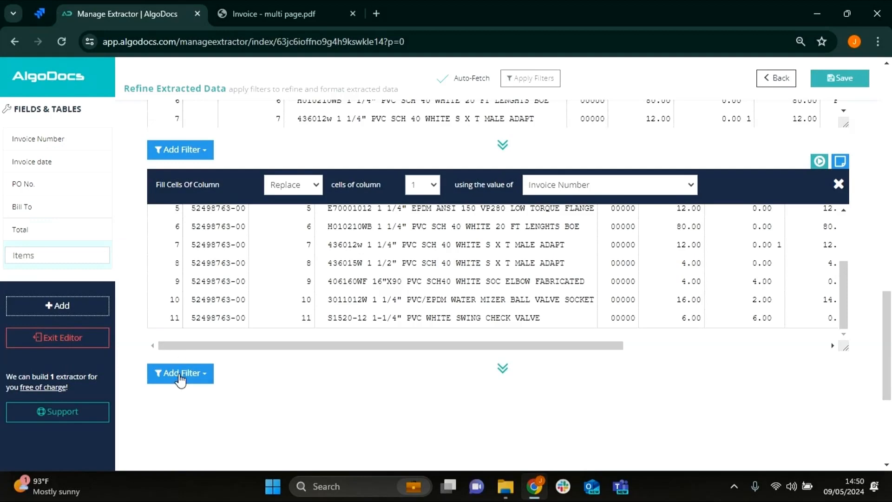
- Add another Add Column filter that inserts an empty column after column 1
scroll(182, 379, "down", 2)
left_click(181, 308)
scroll(199, 325, "down", 2)
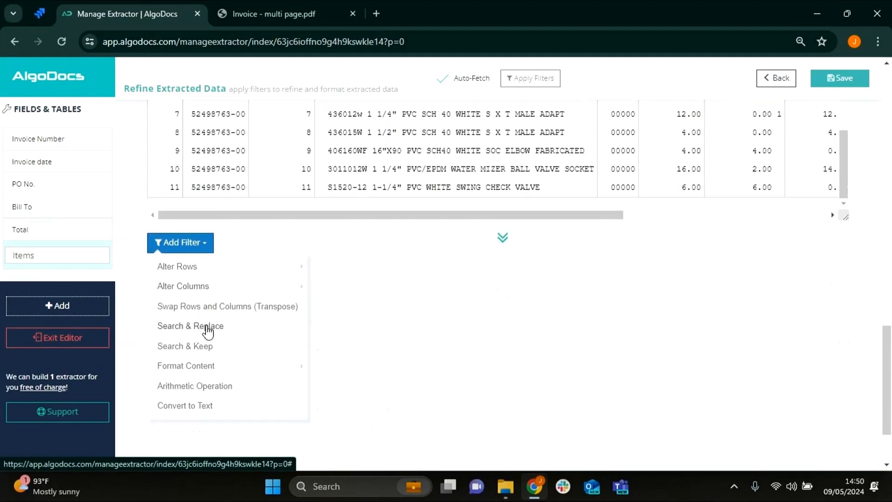
mouse_move(286, 289)
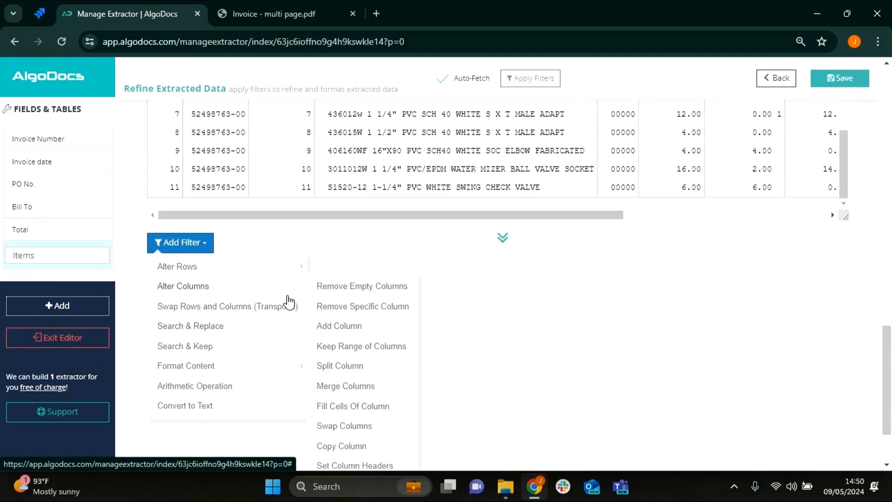
left_click(354, 326)
scroll(371, 336, "down", 2)
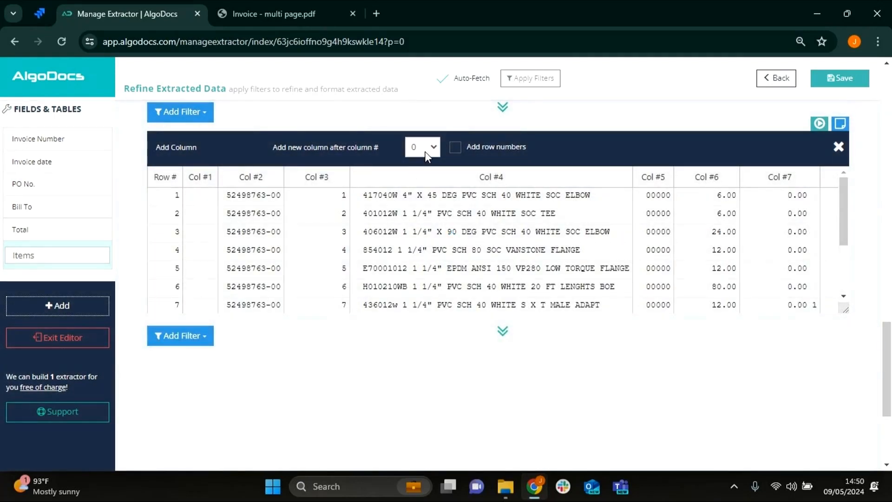
left_click(426, 156)
left_click(423, 177)
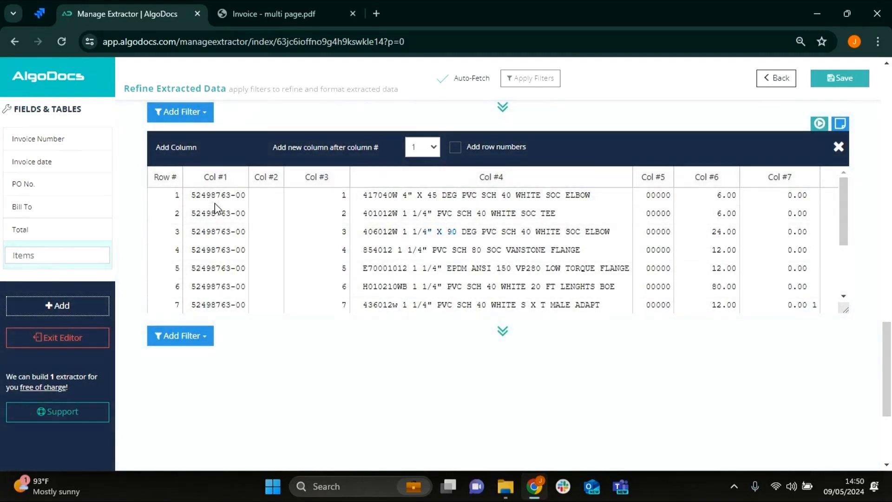
- Add a Fill Cells Of Column filter that replaces the cells of column 2 with the Invoice date value
left_click(181, 336)
scroll(210, 325, "down", 3)
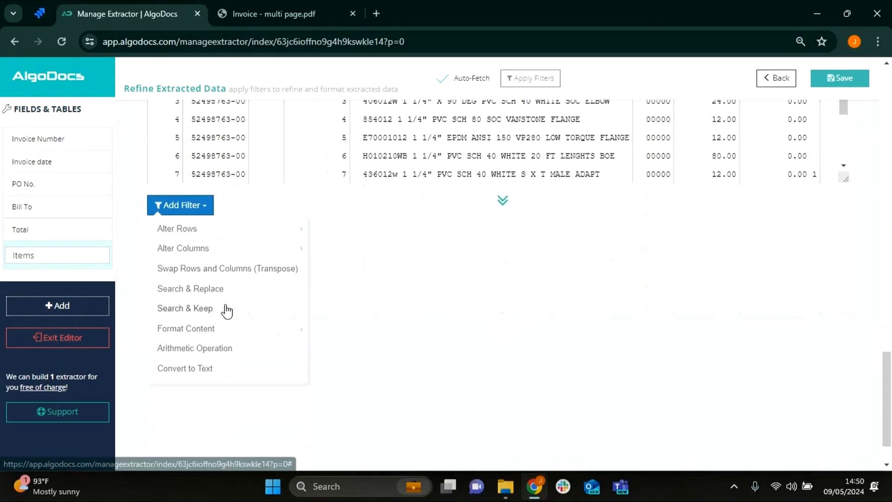
mouse_move(277, 257)
left_click(367, 368)
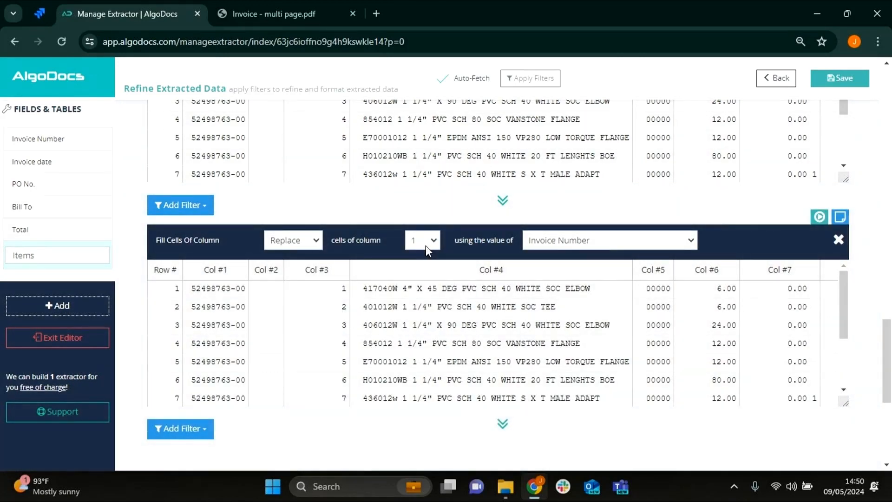
left_click(426, 247)
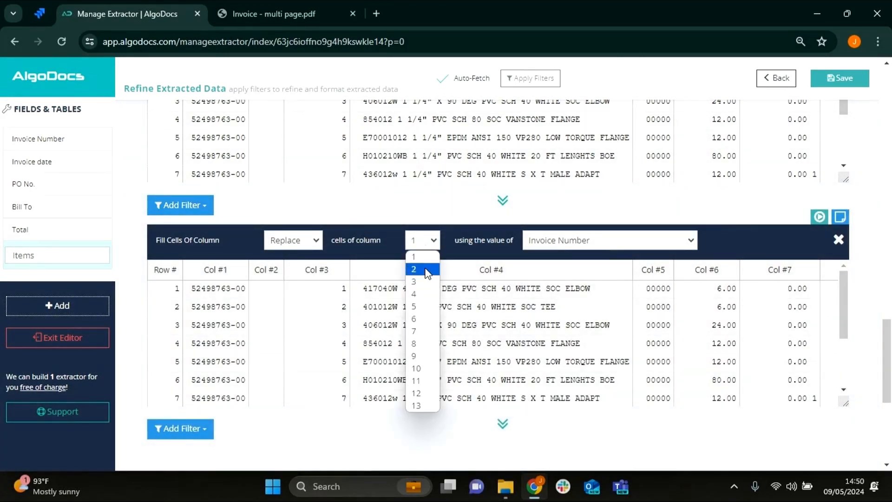
left_click(431, 266)
left_click(558, 240)
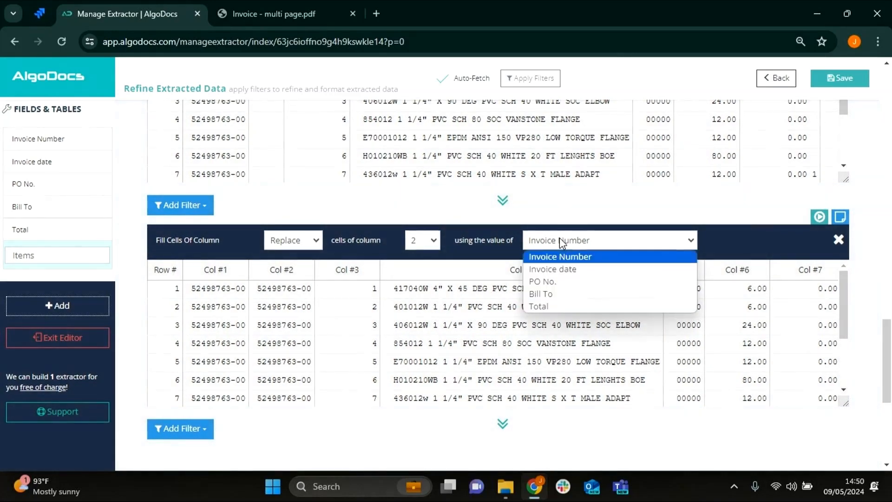
left_click(557, 270)
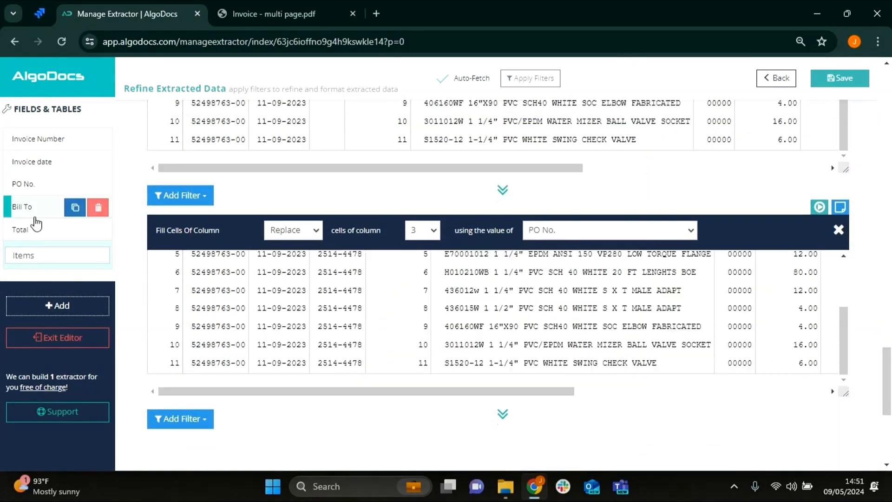
- Examine the last rows and the remaining columns of the table filled with the PO No. value
scroll(209, 385, "down", 3)
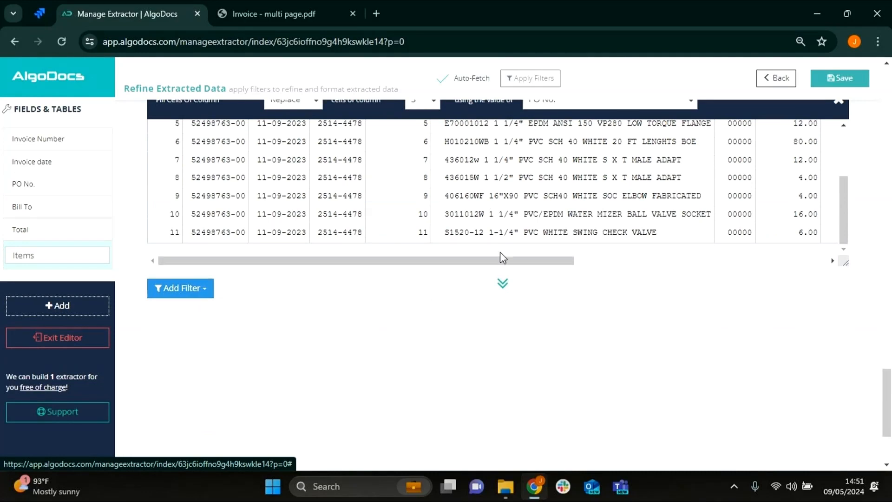
left_click_drag(493, 259, 817, 236)
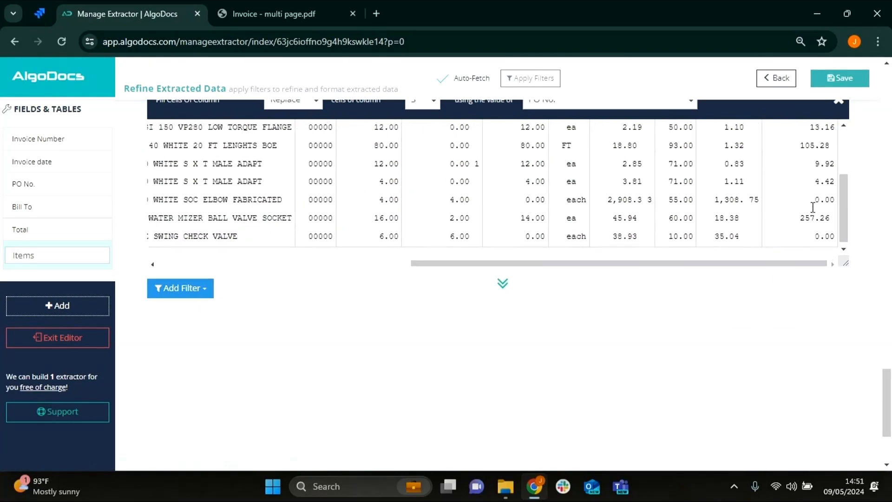
- Add an Add Column filter that inserts an empty column after column 14 of the Items table
scroll(813, 209, "up", 3)
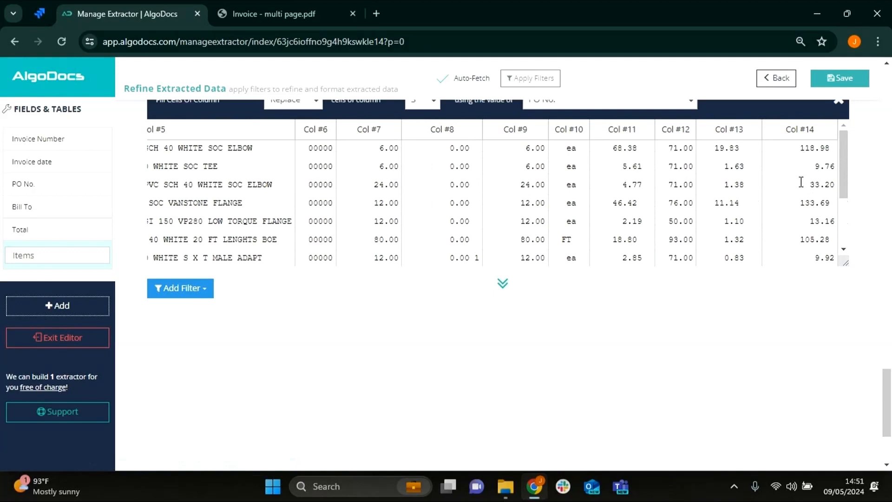
scroll(281, 307, "down", 3)
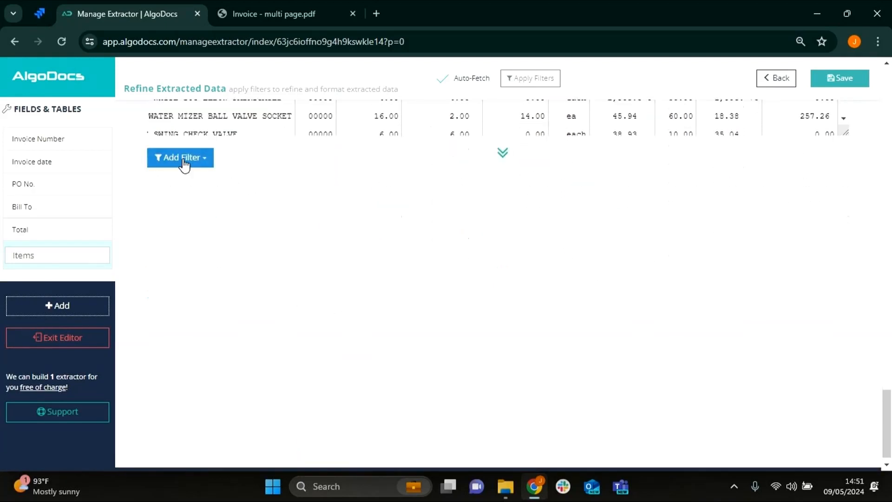
left_click(183, 160)
mouse_move(215, 203)
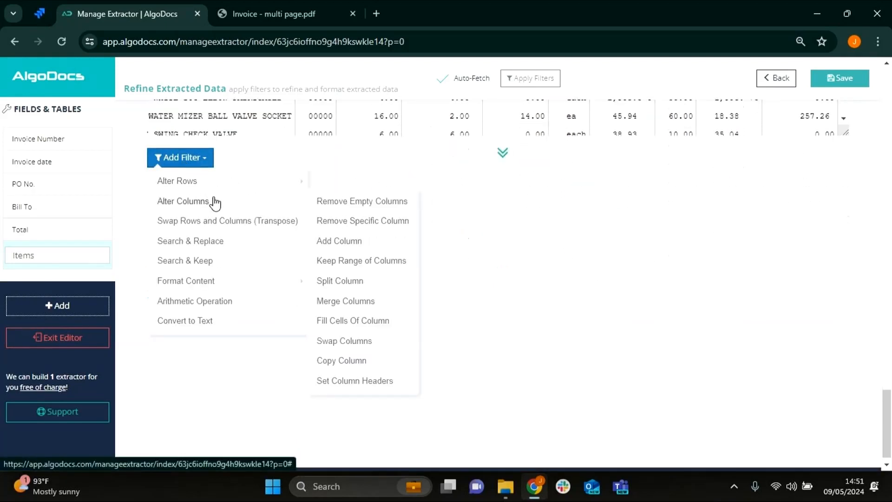
left_click(366, 244)
left_click(434, 192)
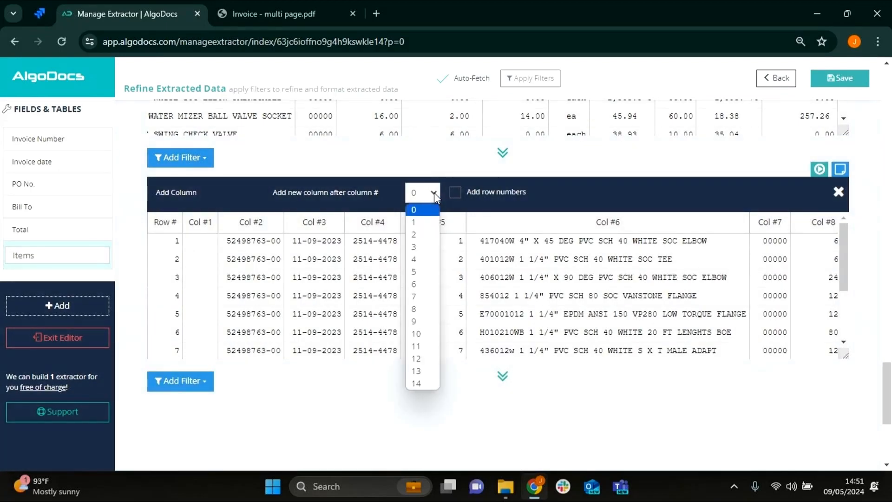
left_click(421, 437)
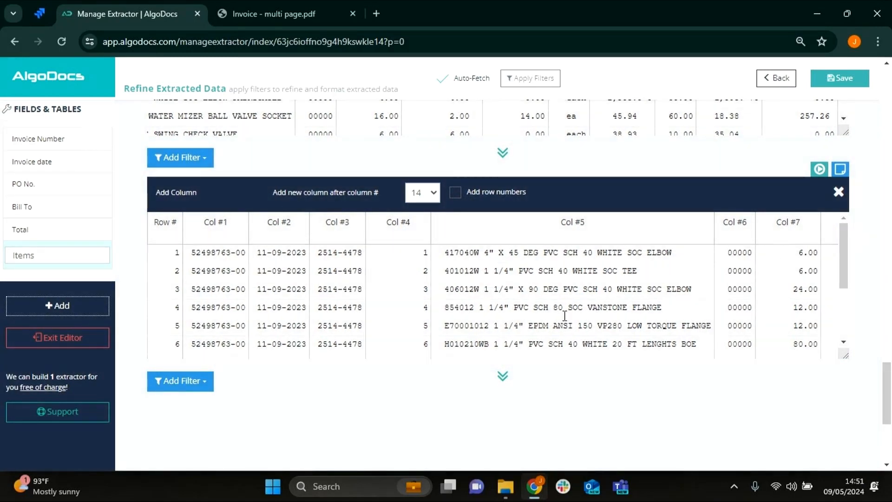
- Examine the rows and last columns of the Items table, including the ones filled with the Bill To and Total values
scroll(565, 316, "down", 5)
scroll(510, 289, "up", 2)
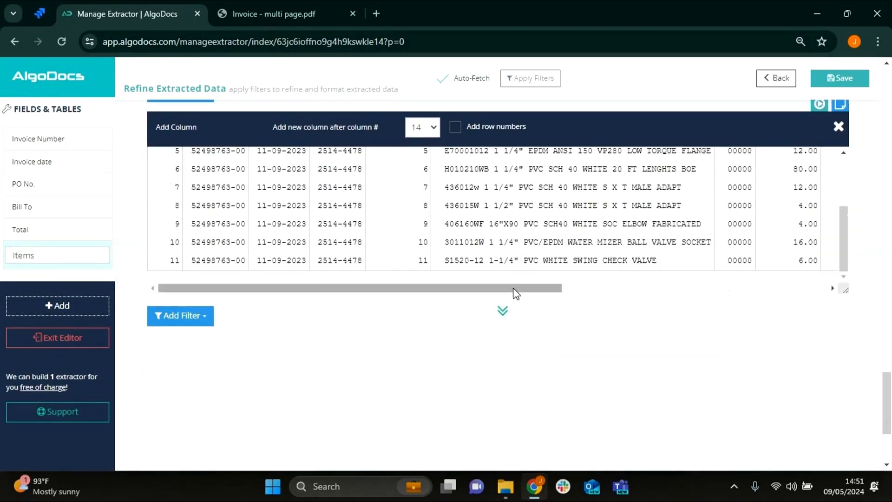
left_click_drag(516, 294, 839, 287)
scroll(509, 288, "down", 3)
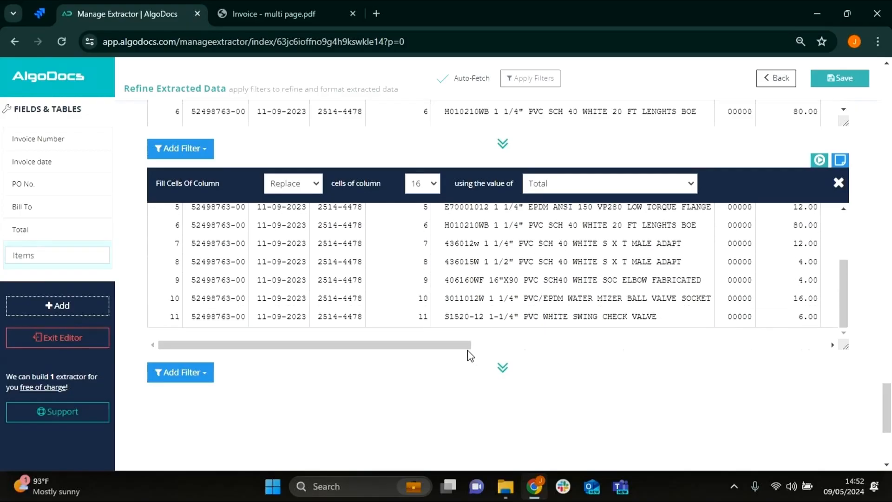
left_click_drag(464, 345, 830, 292)
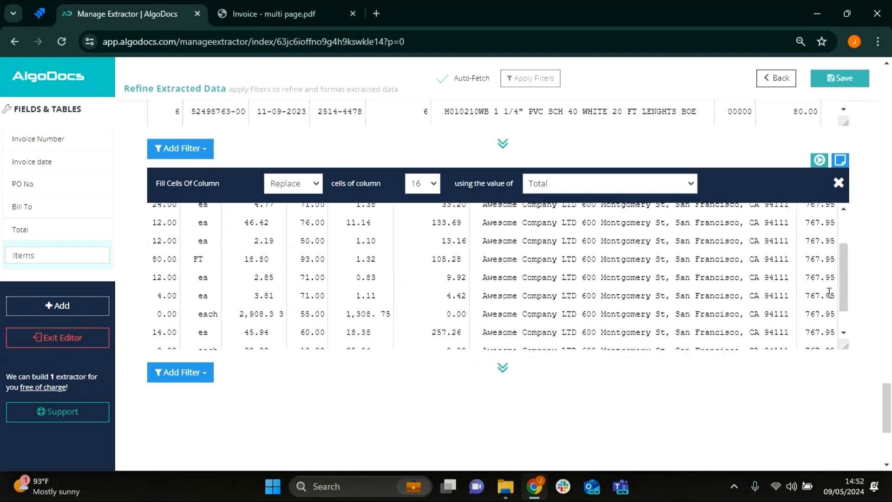
scroll(830, 291, "up", 2)
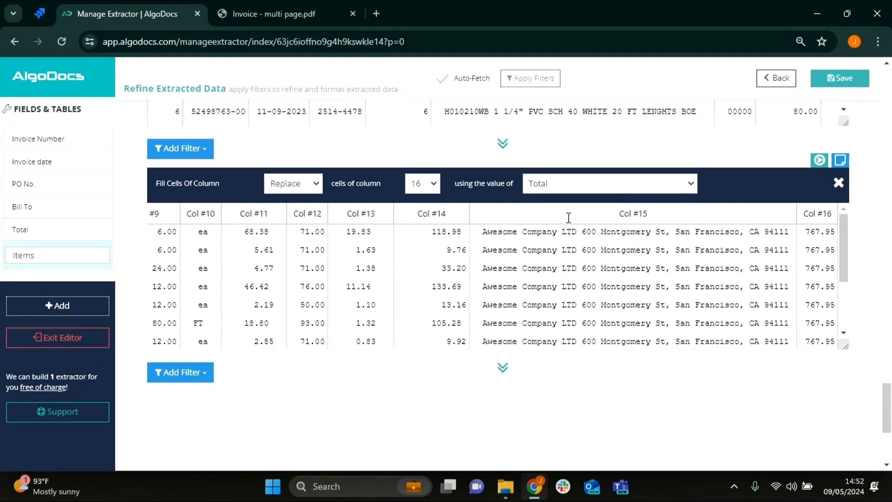
scroll(569, 218, "down", 2)
left_click_drag(590, 347, 144, 334)
scroll(153, 339, "up", 3)
- Add a Set Column Headers filter to the Items table and name the first column Invoice Number
left_click(208, 372)
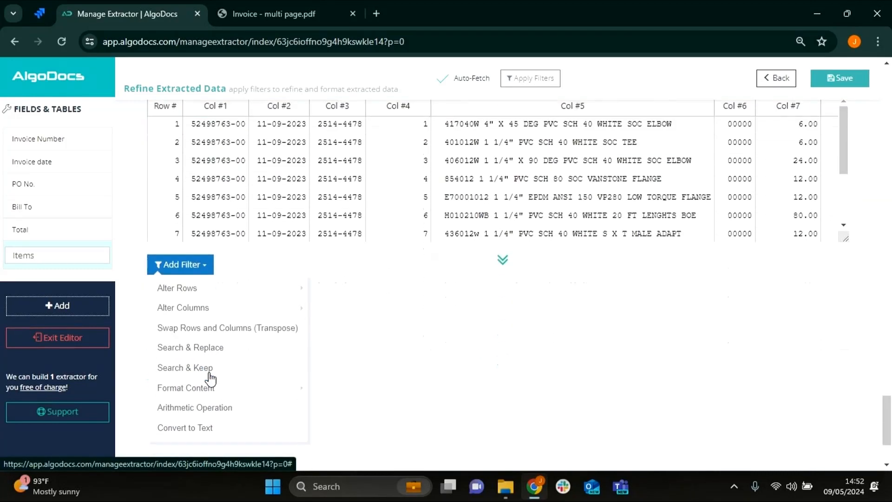
scroll(218, 335, "down", 1)
mouse_move(233, 291)
scroll(369, 392, "down", 2)
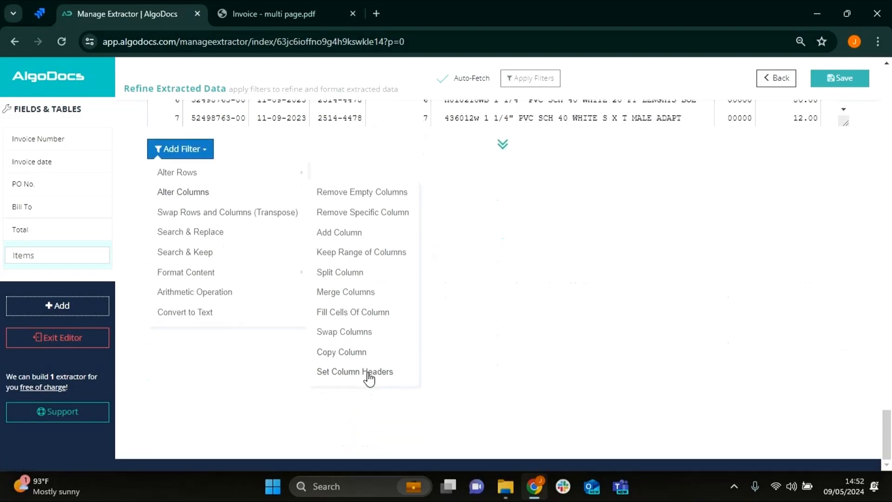
left_click(368, 372)
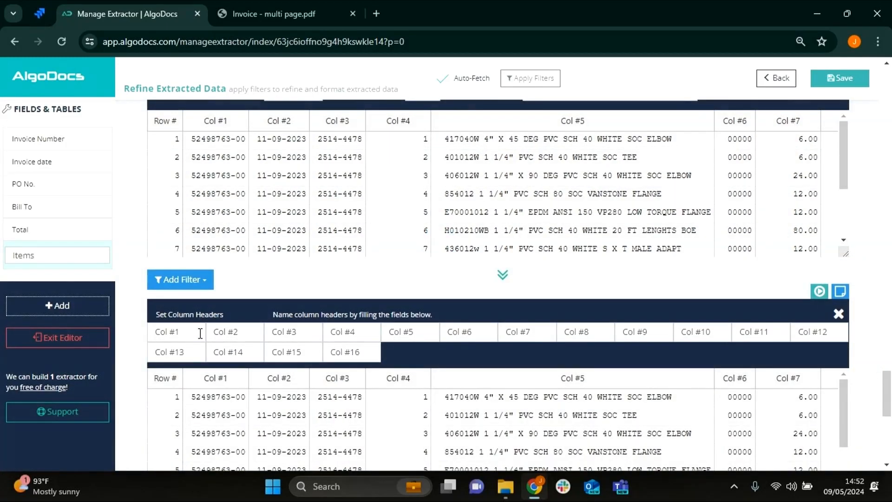
left_click(200, 333)
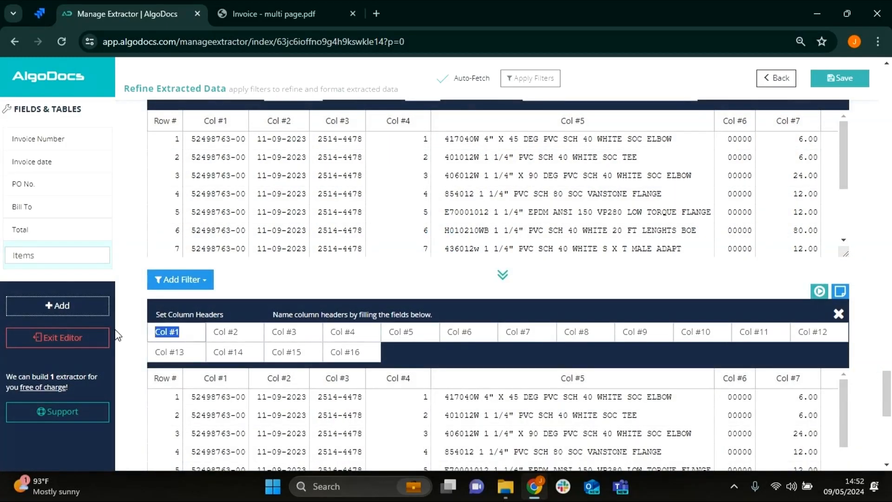
type("Inv")
type("oice Number")
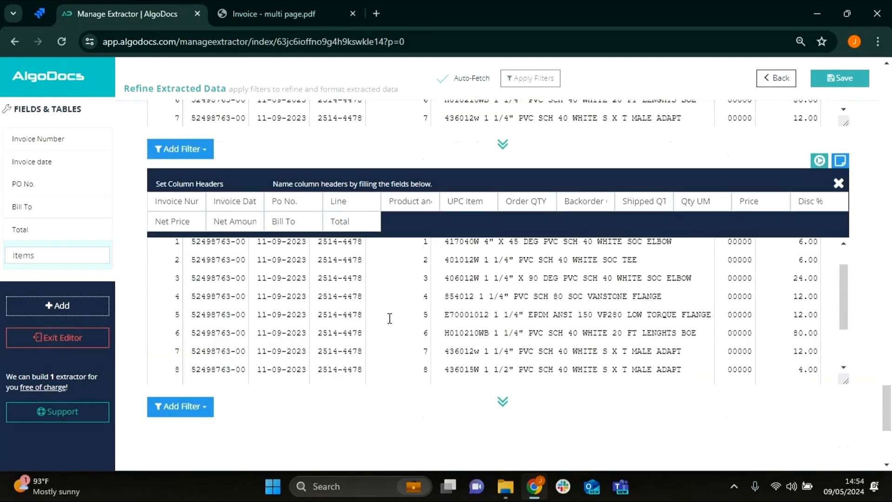
- Check the Items table against its column headers, save it and exit the extractor editor
scroll(388, 321, "down", 3)
left_click_drag(388, 379, 839, 395)
scroll(815, 302, "up", 5)
scroll(835, 319, "down", 5)
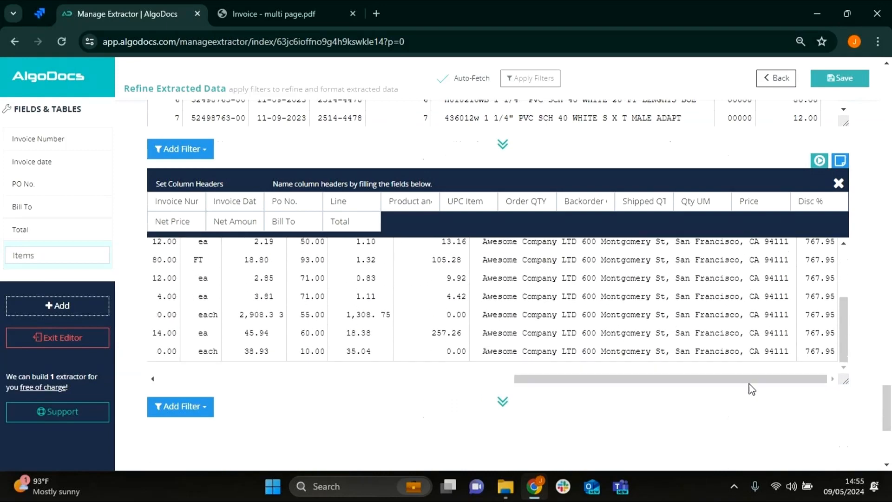
left_click_drag(721, 382, 333, 375)
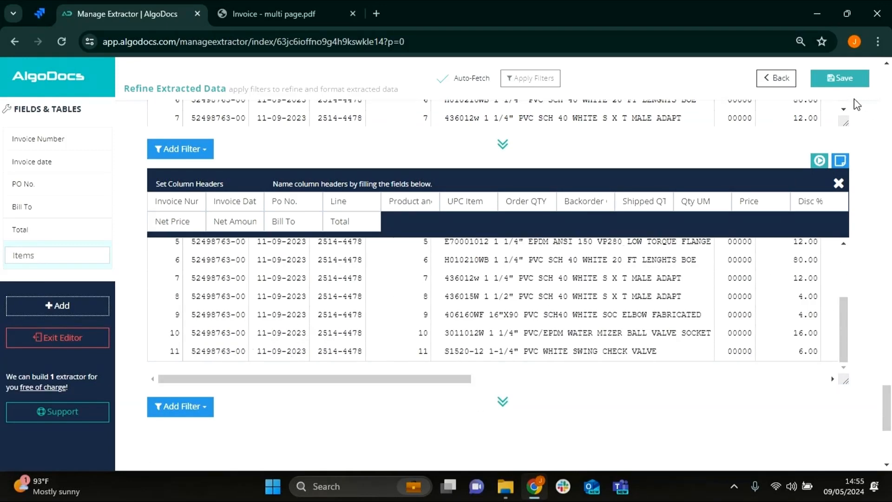
left_click(841, 79)
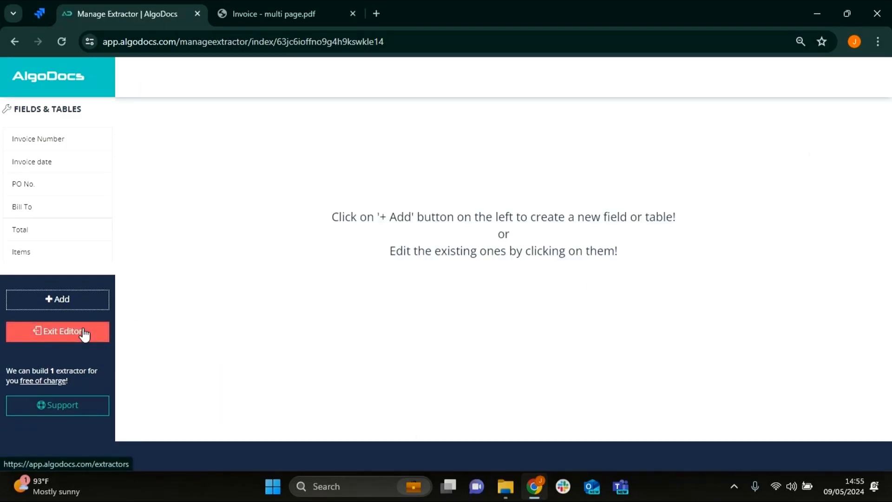
left_click(84, 333)
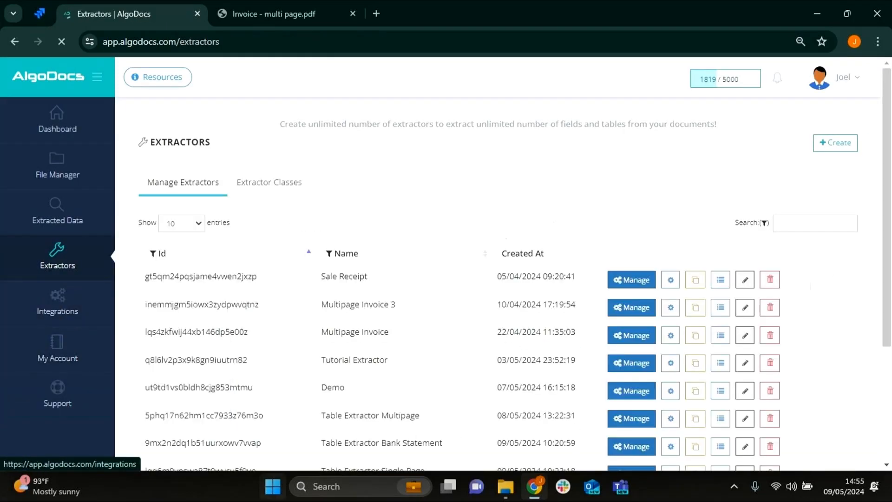
- Show the extracted data of the Multipage Invoice tutorial extractor
left_click(56, 220)
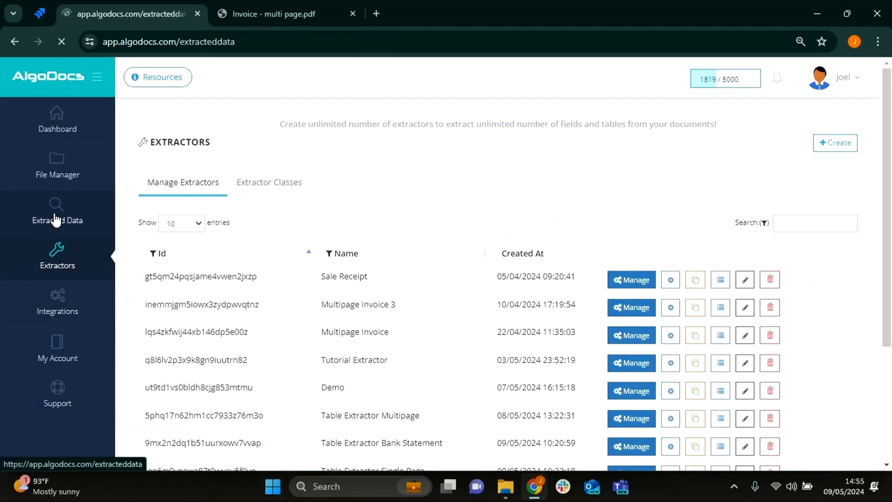
left_click(189, 116)
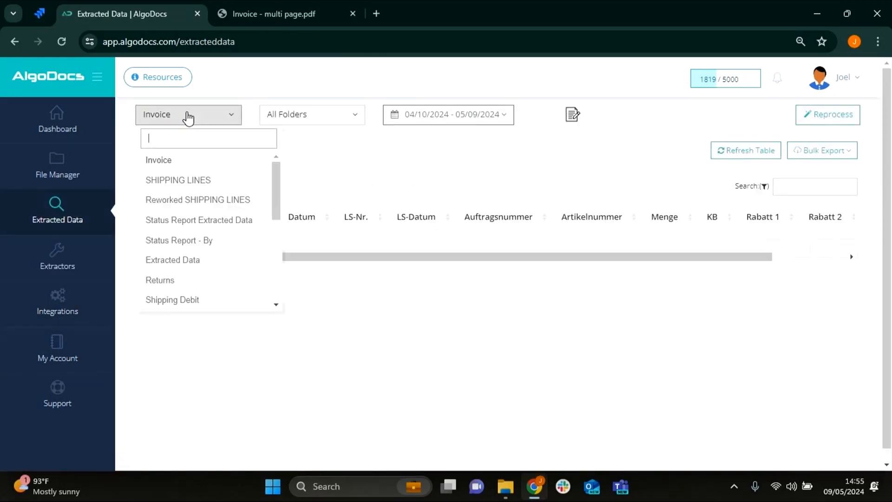
scroll(190, 265, "down", 3)
left_click(193, 300)
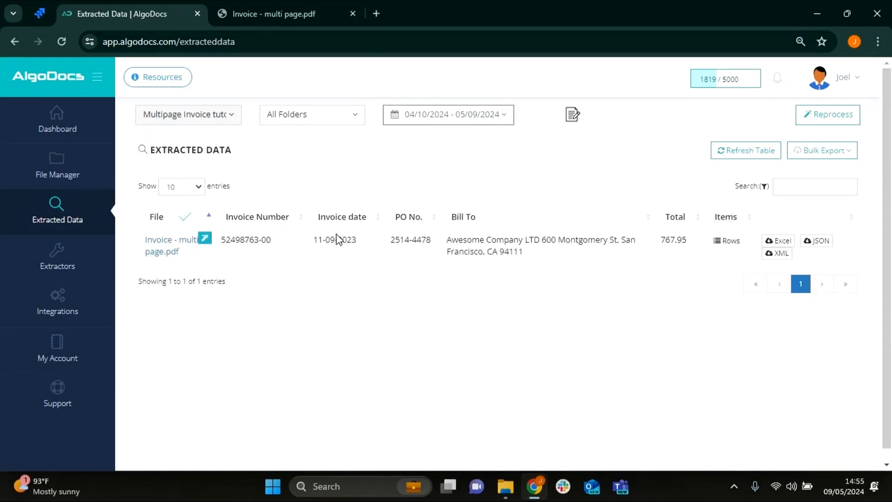
- Export the extracted data of Invoice - multi page.pdf to Excel and open the downloaded workbook
left_click(773, 240)
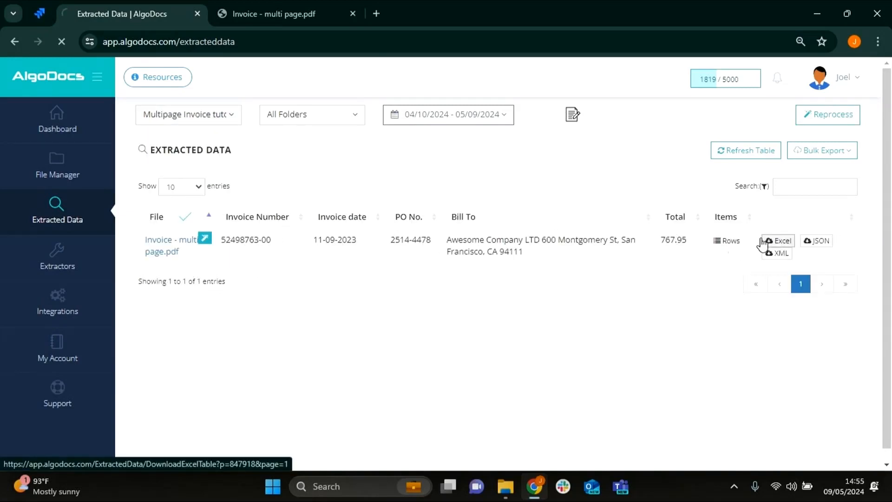
left_click(657, 239)
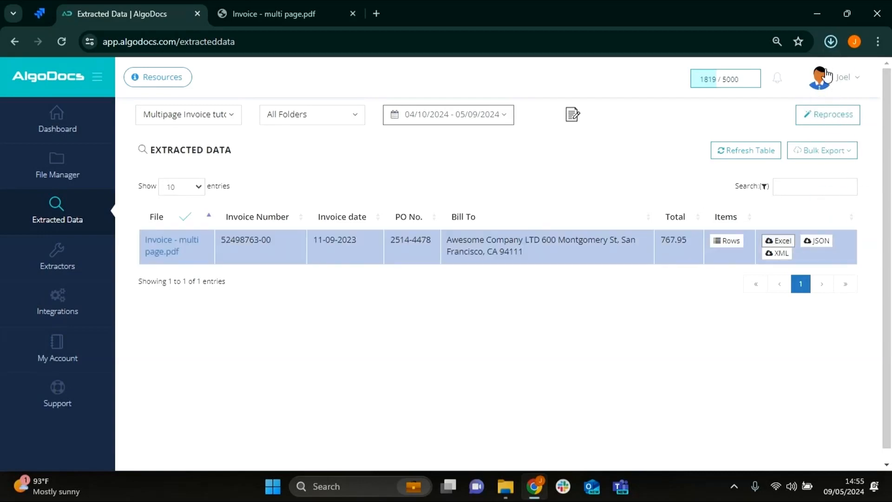
left_click(827, 41)
left_click(807, 101)
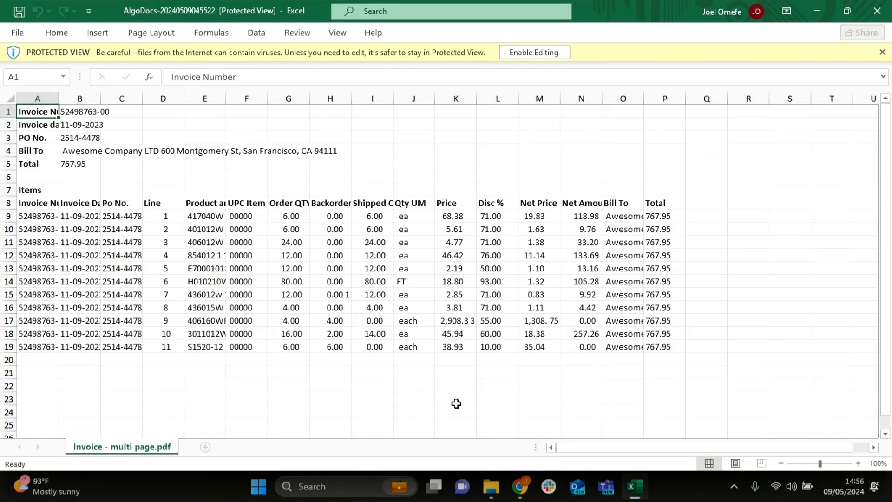
- Back in AlgoDocs, turn off display of Invoice Number, Invoice date, PO No., Bill To and Total for the Multipage Invoice tutorial extractor
left_click(520, 486)
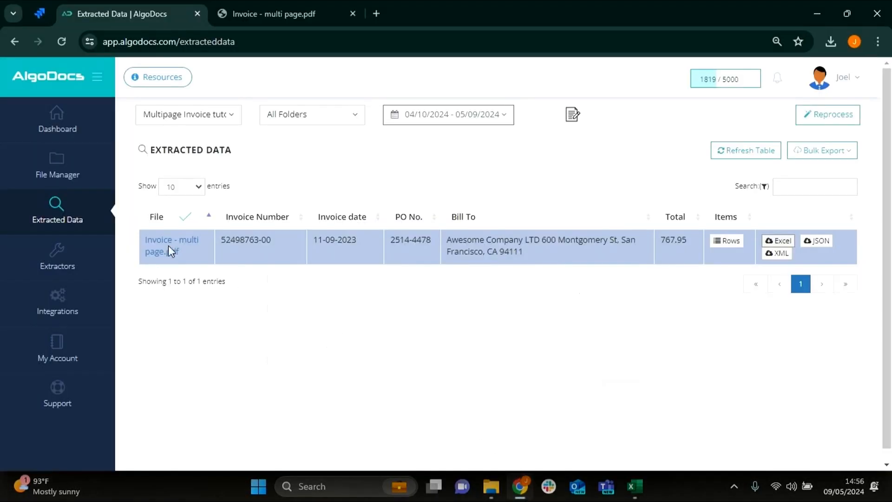
left_click(70, 272)
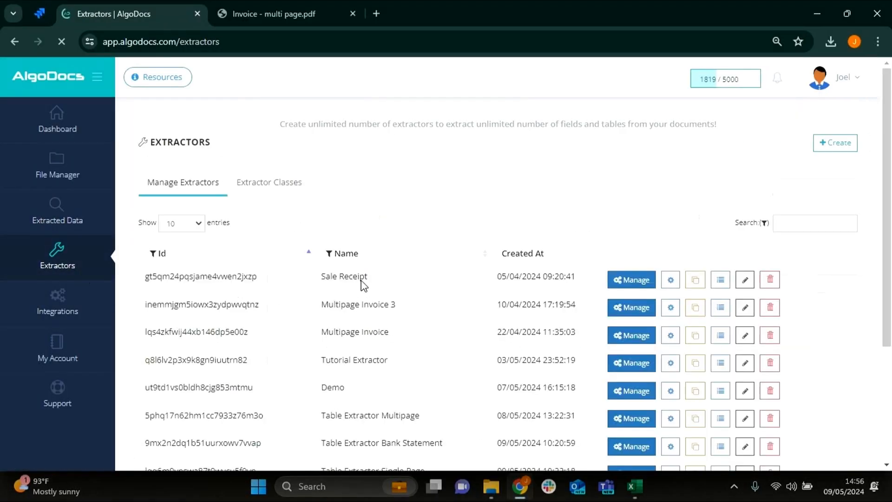
scroll(408, 308, "down", 4)
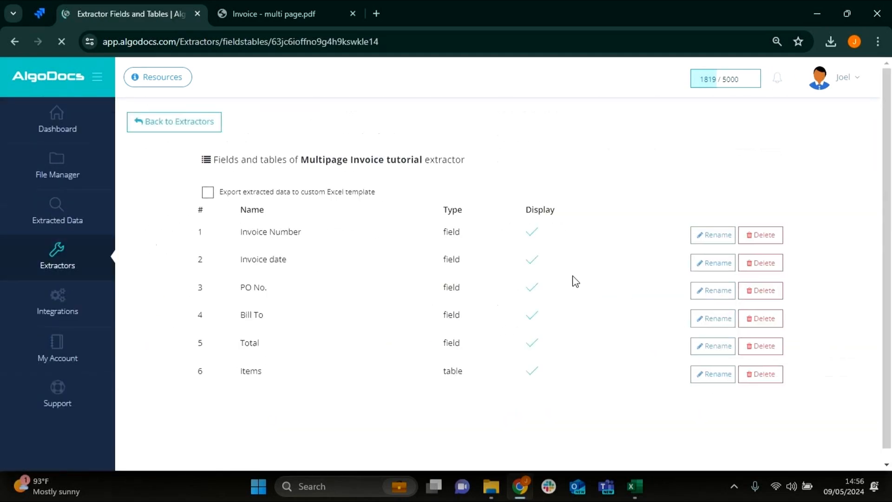
left_click(535, 259)
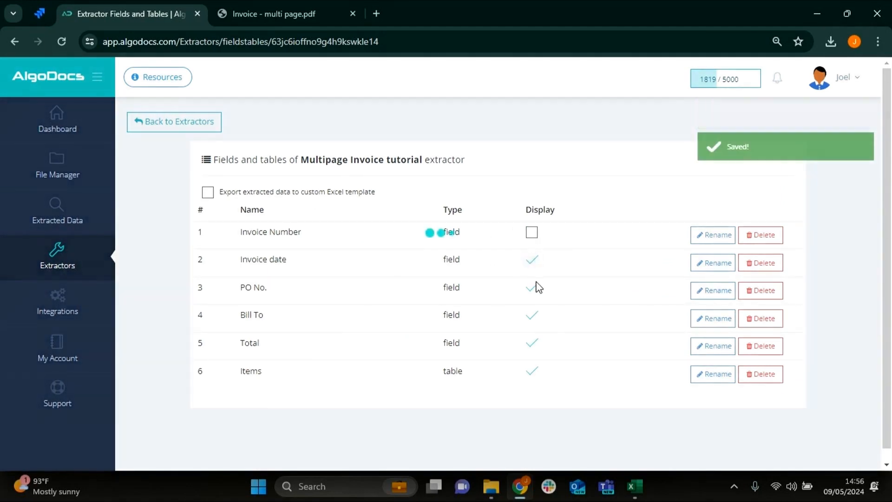
left_click(534, 287)
left_click(532, 317)
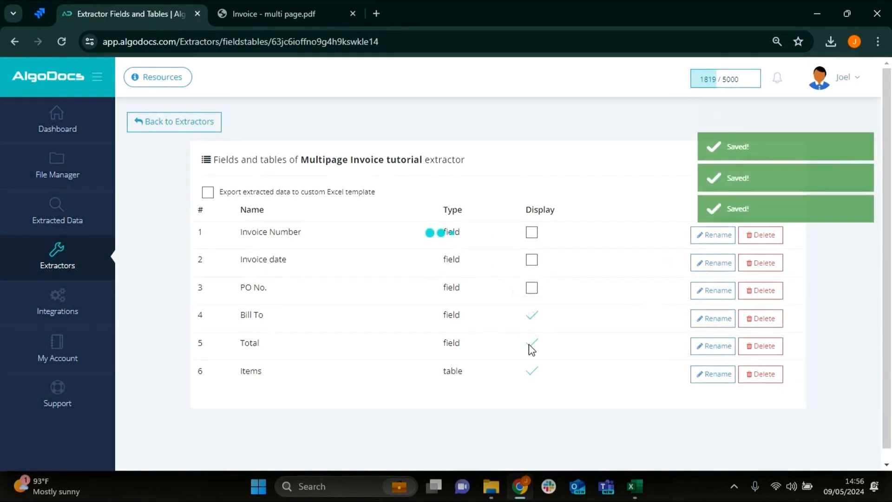
left_click(531, 346)
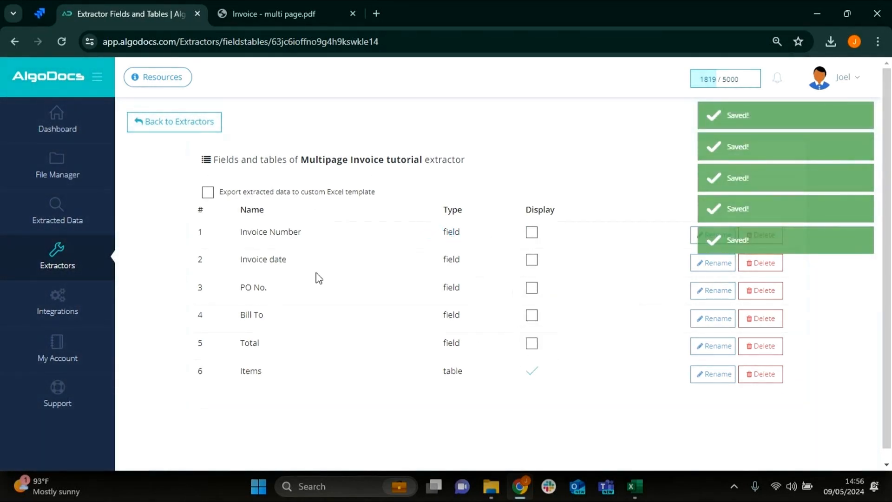
- Return to the extracted data, export the invoice's Items table to Excel again and open the new workbook
left_click(174, 130)
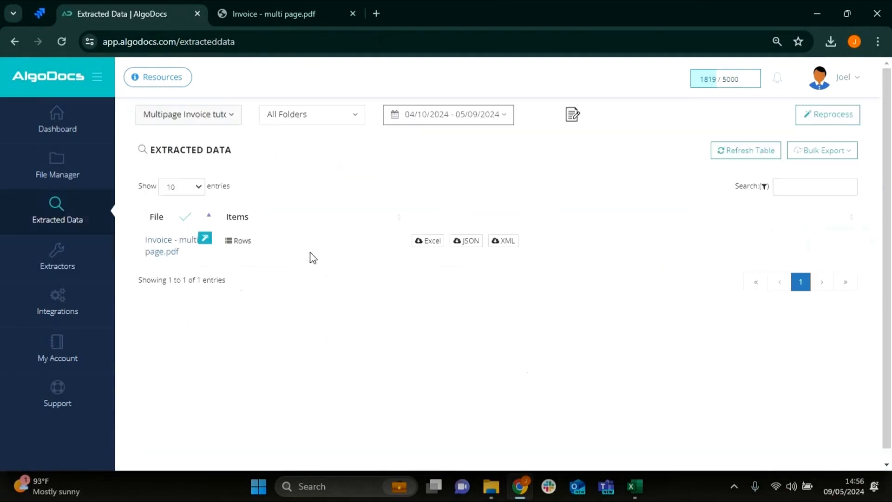
left_click(427, 250)
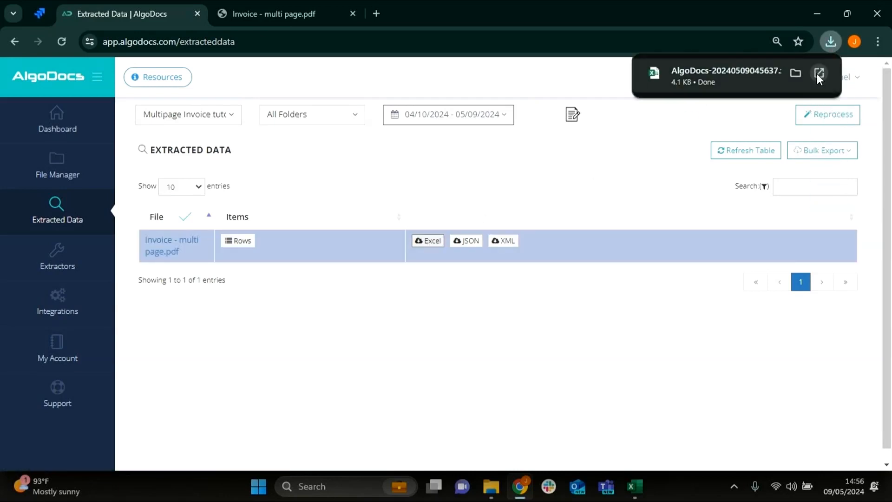
left_click(817, 74)
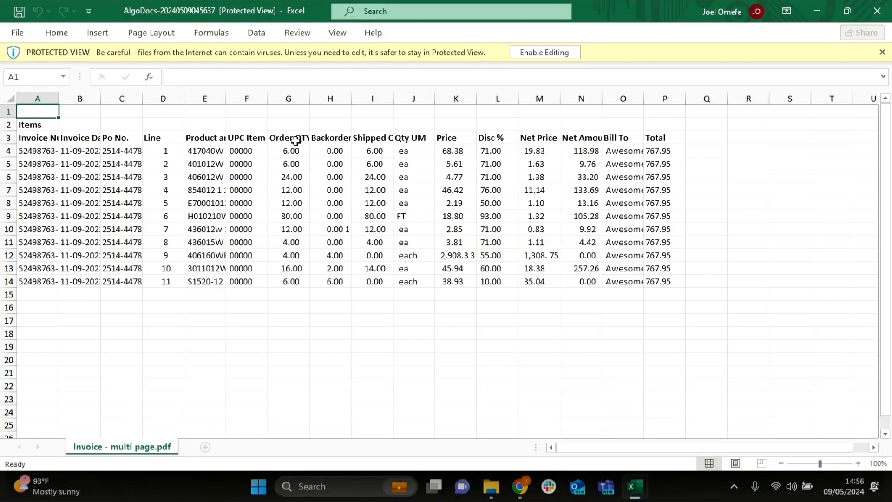
- Switch back to AlgoDocs and open the Dashboard
left_click(520, 486)
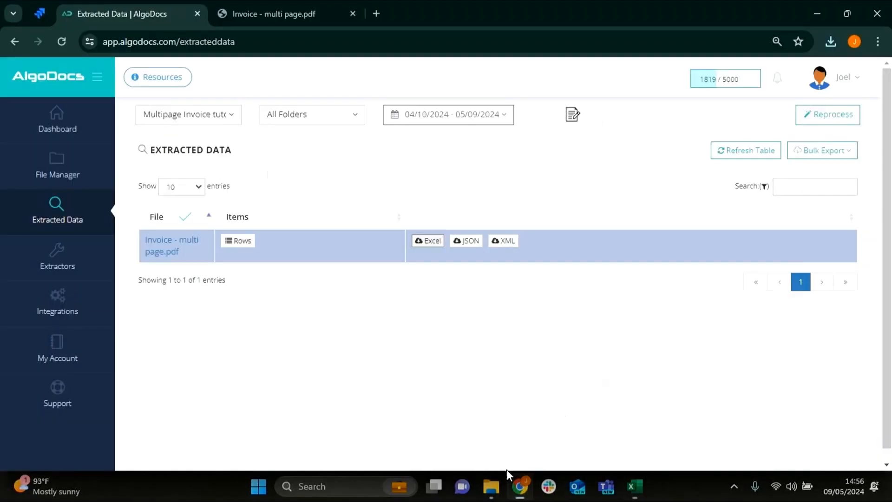
left_click(55, 138)
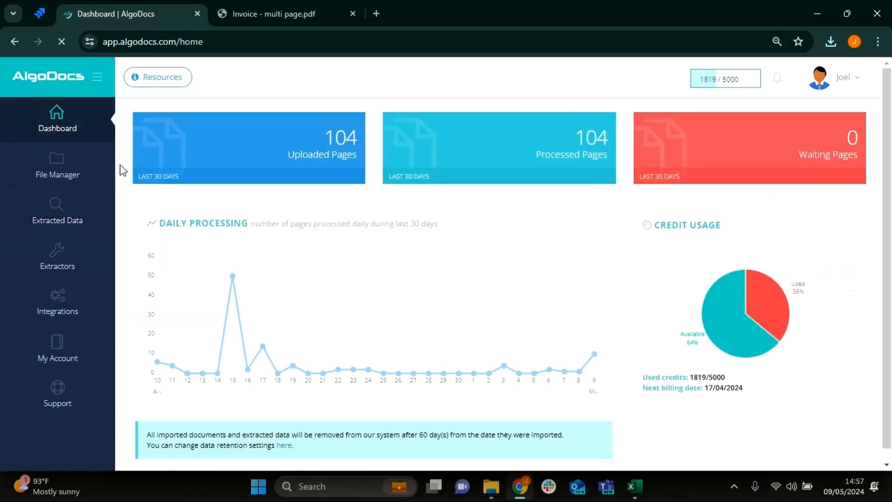